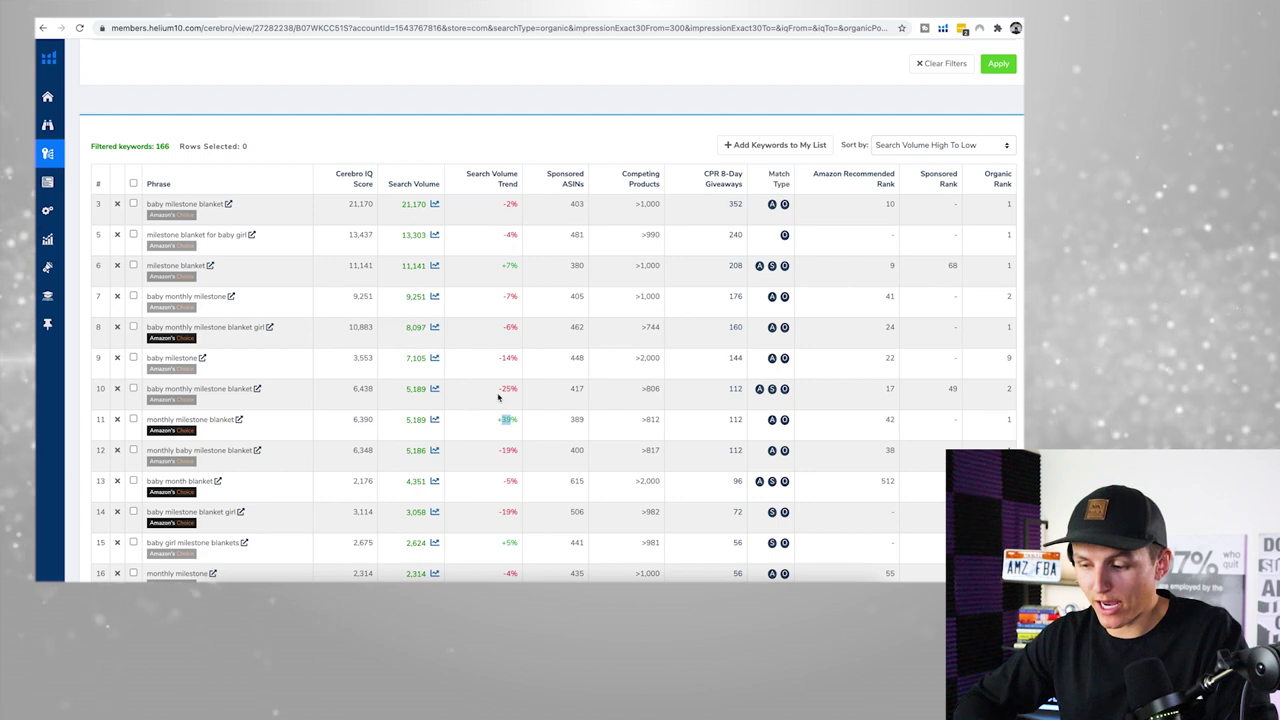
View the all-time search volume history for the keyword "monthly milestone blanket" and close the chart
{"action": "scroll", "coordinate": [498, 398], "scroll_direction": "down", "scroll_amount": 1}
{"action": "scroll", "coordinate": [498, 398], "scroll_direction": "up", "scroll_amount": 1}
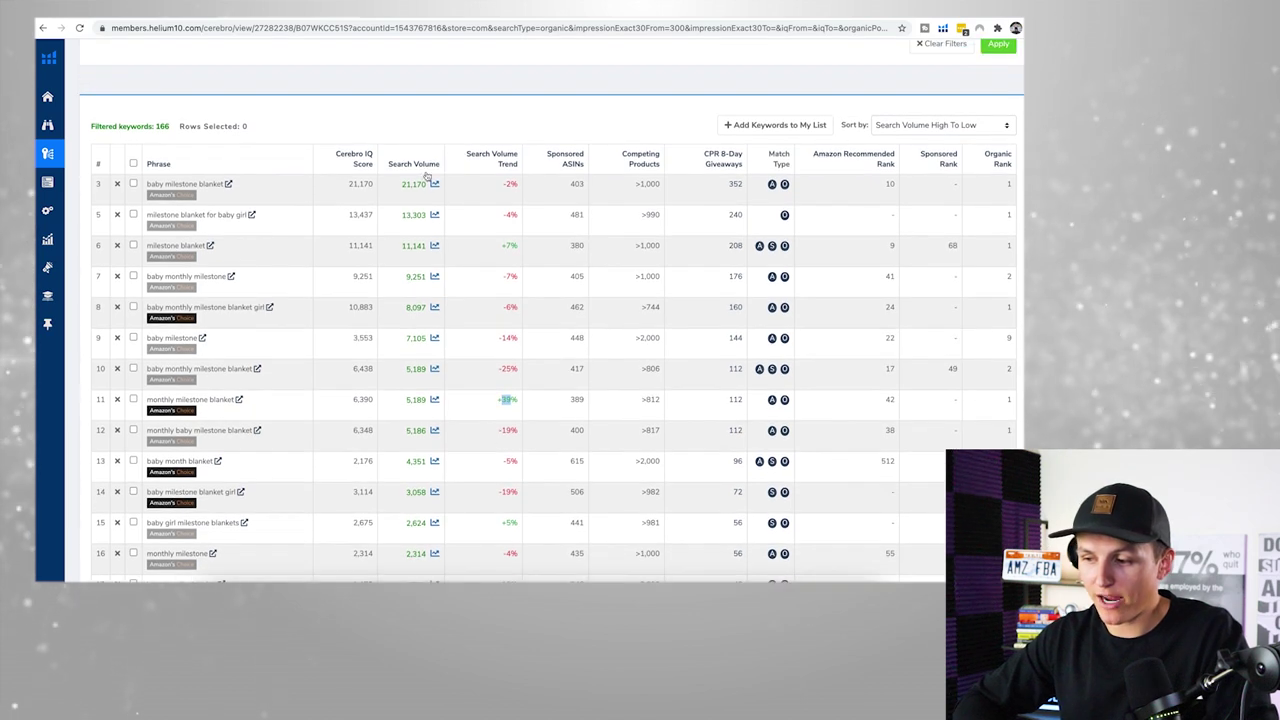
{"action": "left_click", "coordinate": [435, 401]}
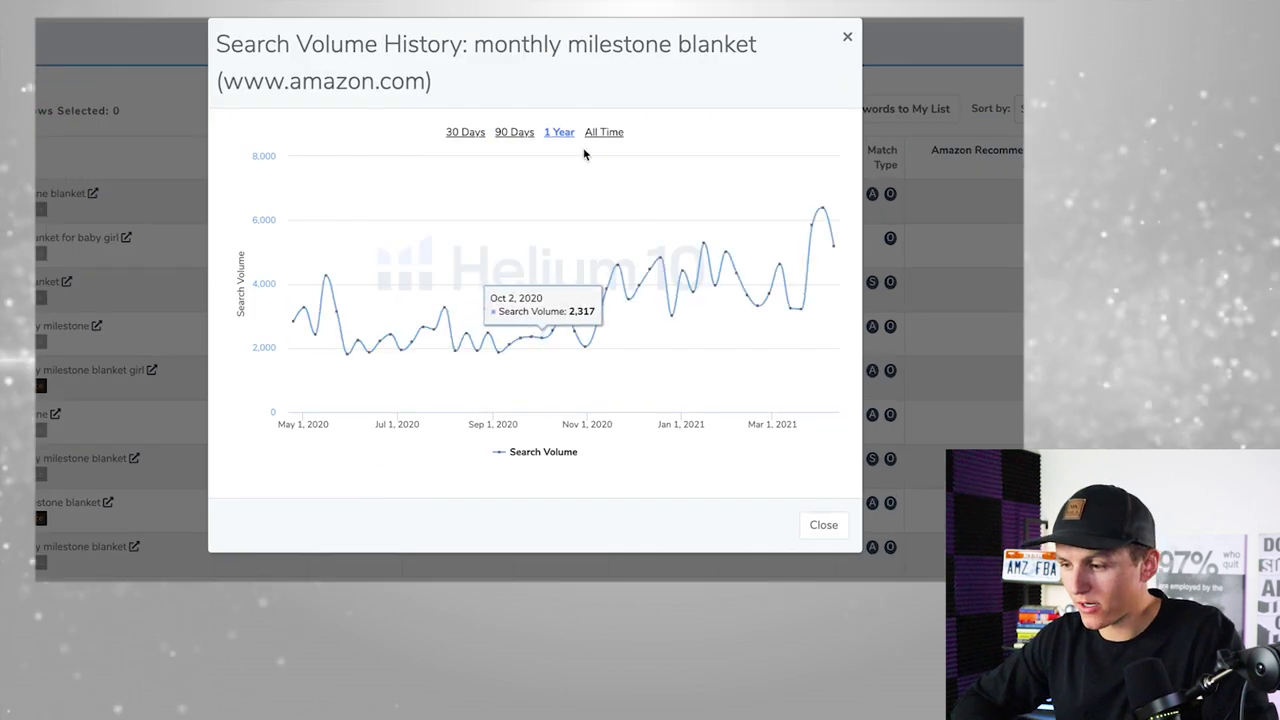
{"action": "left_click", "coordinate": [595, 134]}
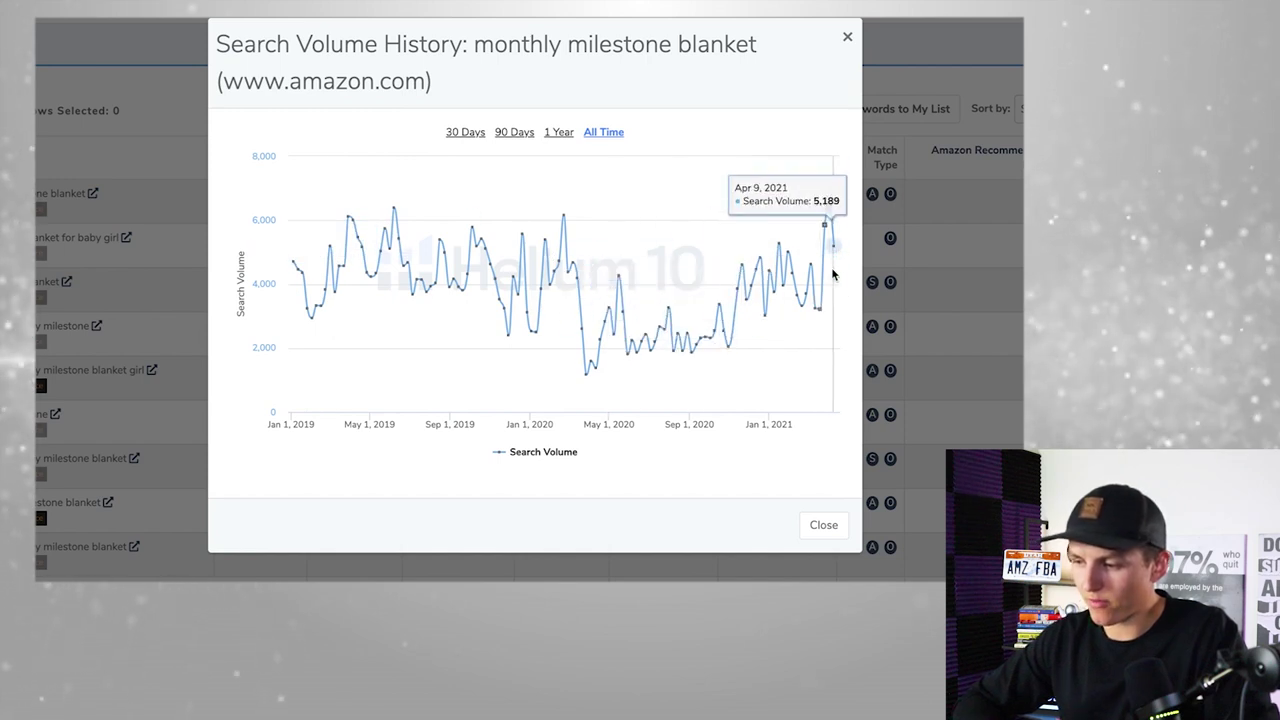
{"action": "left_click", "coordinate": [830, 47]}
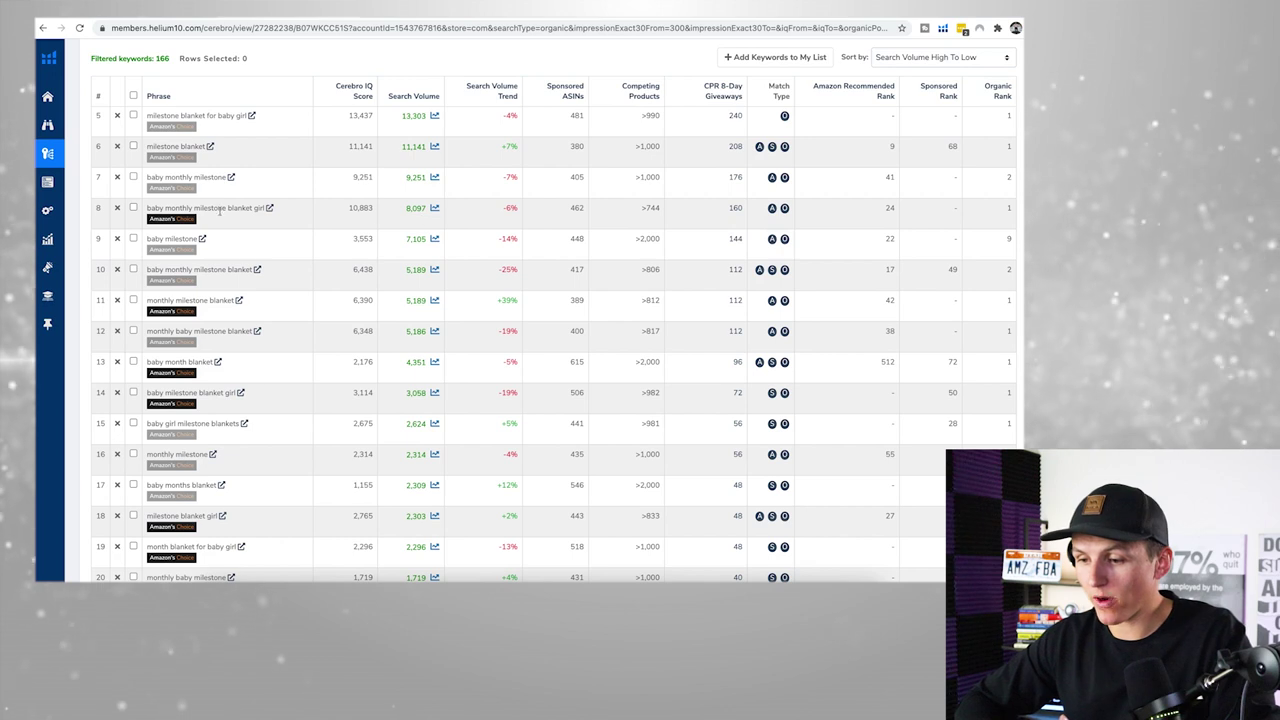
Open the Amazon results for "baby monthly milestone blanket girl" and run Helium 10's Xray product research on them
{"action": "left_click", "coordinate": [269, 209]}
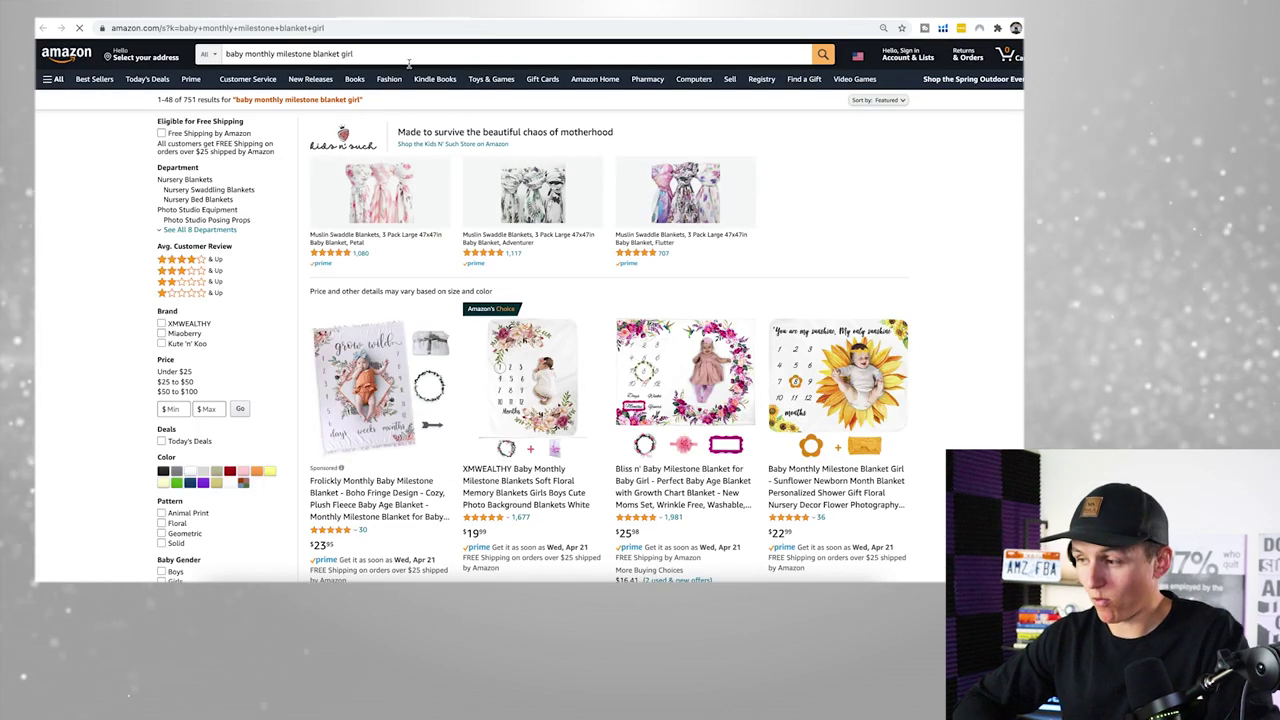
{"action": "left_click", "coordinate": [943, 29]}
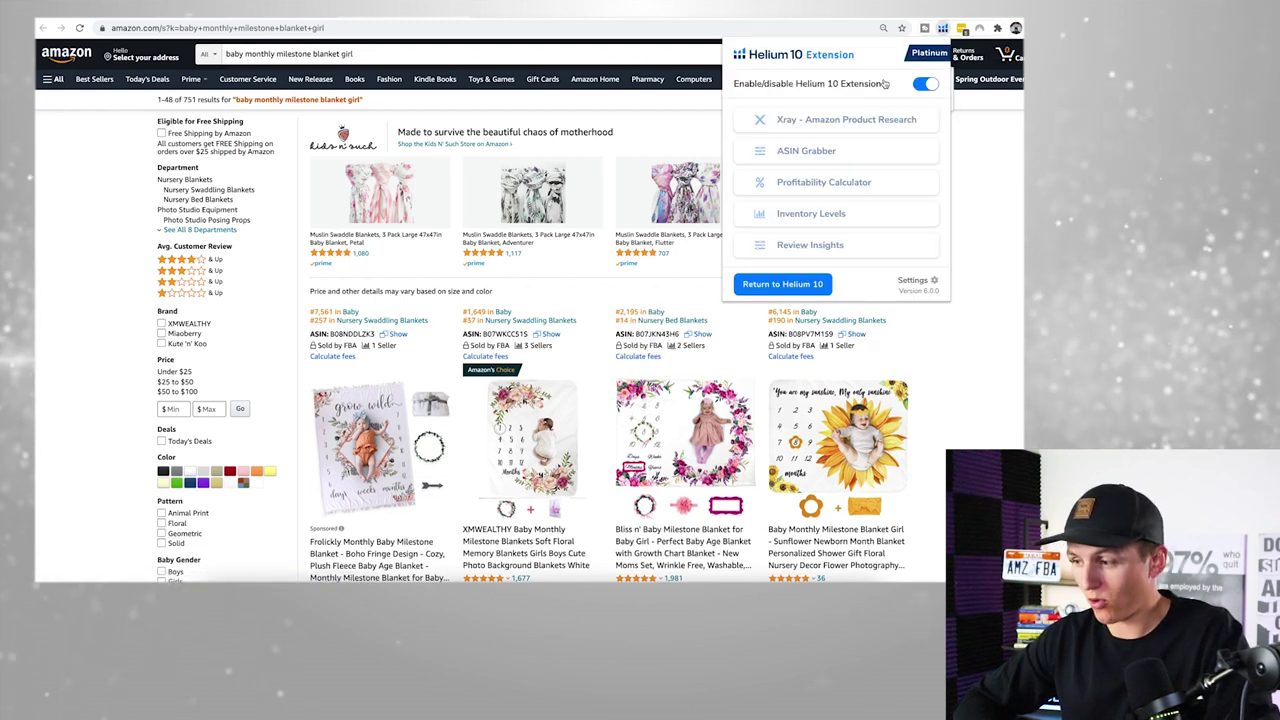
{"action": "left_click", "coordinate": [840, 122]}
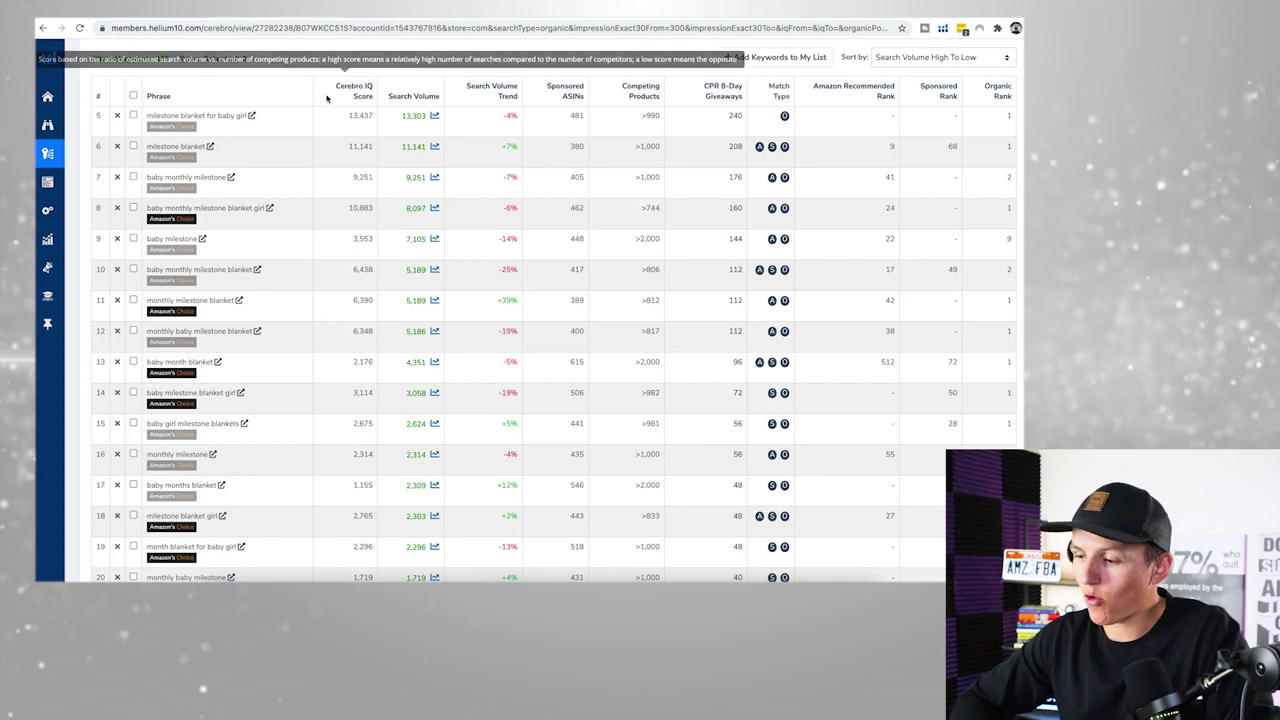
Review the Amazon results for "floral blanket" and remove that keyword from the Cerebro list
{"action": "scroll", "coordinate": [395, 177], "scroll_direction": "up", "scroll_amount": 1}
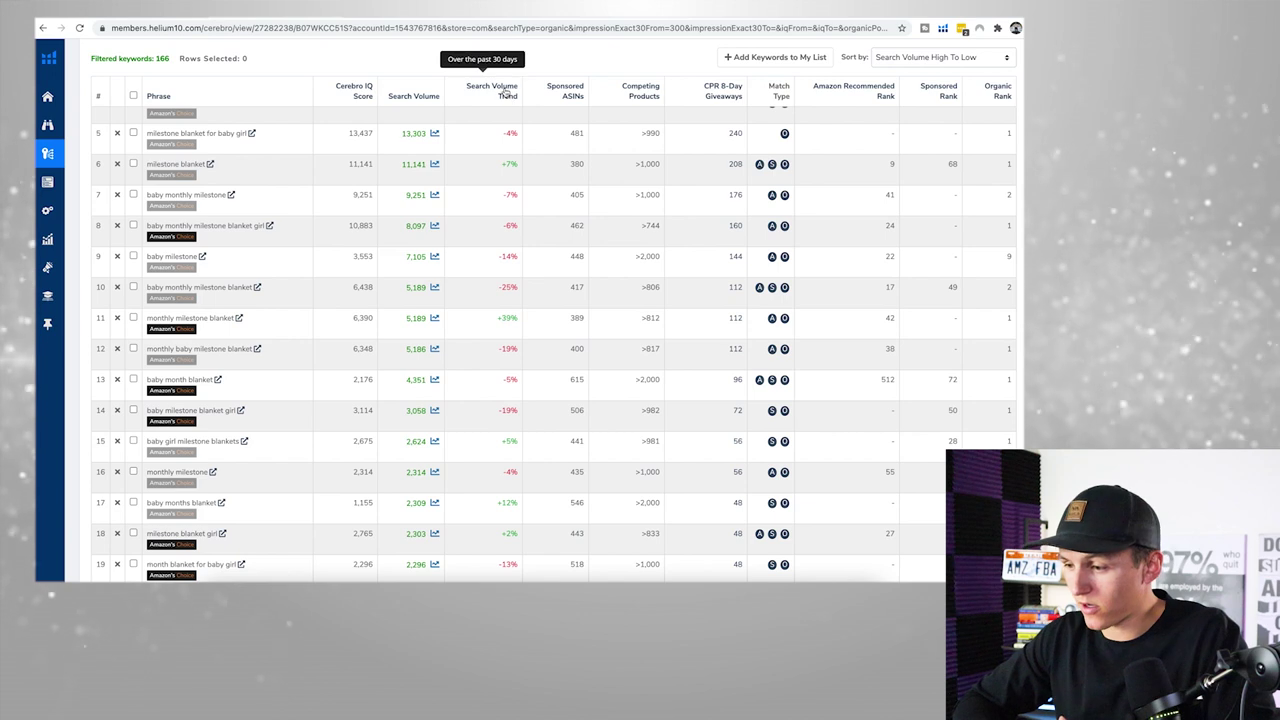
{"action": "scroll", "coordinate": [648, 163], "scroll_direction": "up", "scroll_amount": 1}
{"action": "scroll", "coordinate": [648, 163], "scroll_direction": "up", "scroll_amount": 1}
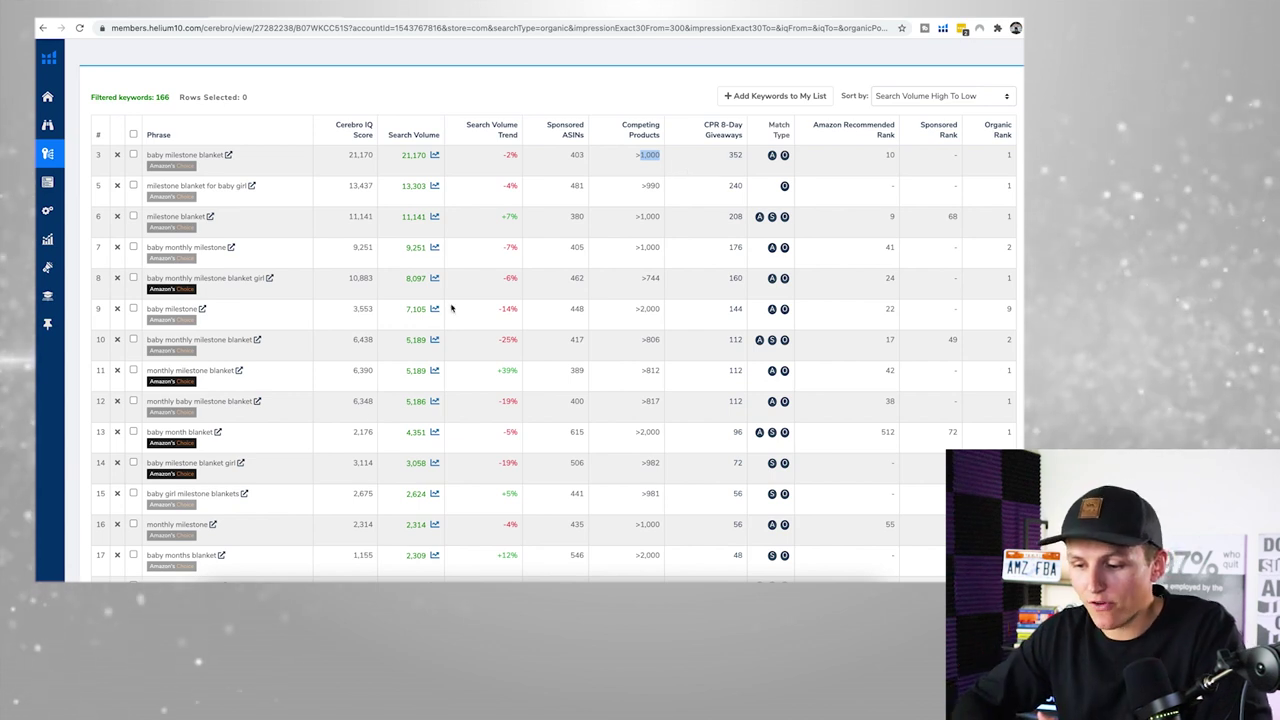
{"action": "scroll", "coordinate": [360, 408], "scroll_direction": "down", "scroll_amount": 3}
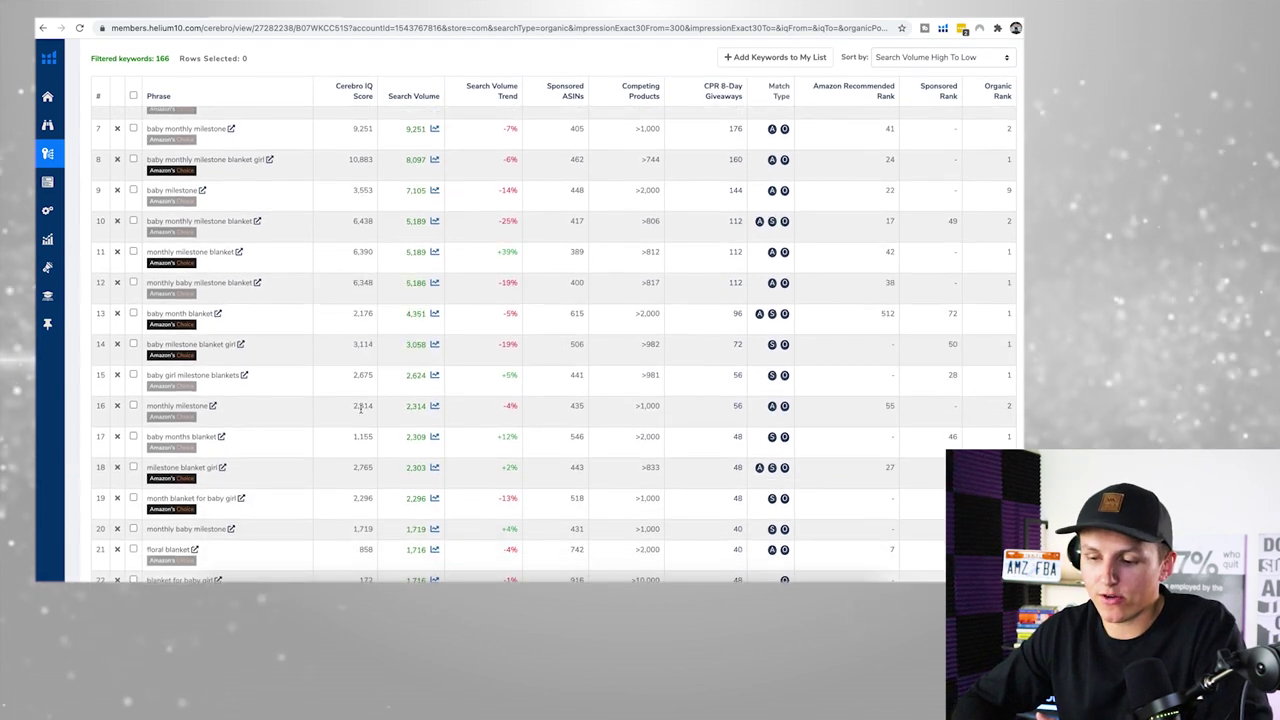
{"action": "scroll", "coordinate": [266, 449], "scroll_direction": "down", "scroll_amount": 2}
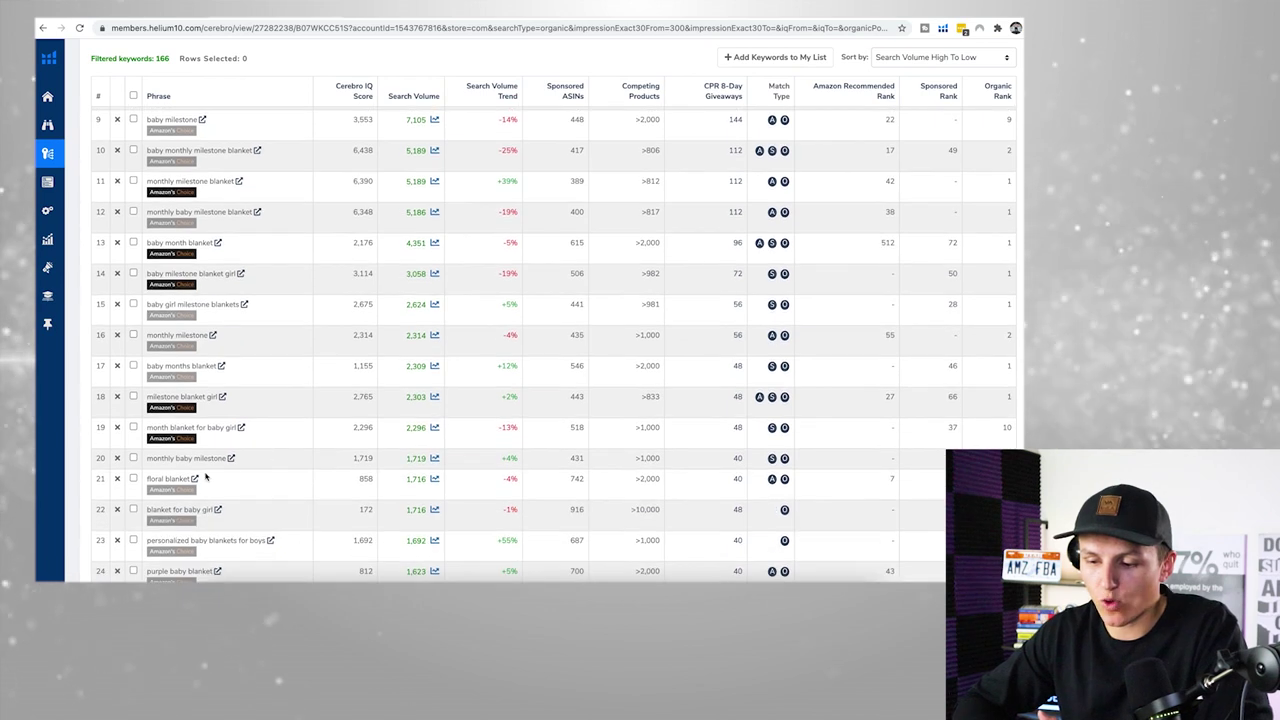
{"action": "scroll", "coordinate": [205, 478], "scroll_direction": "down", "scroll_amount": 2}
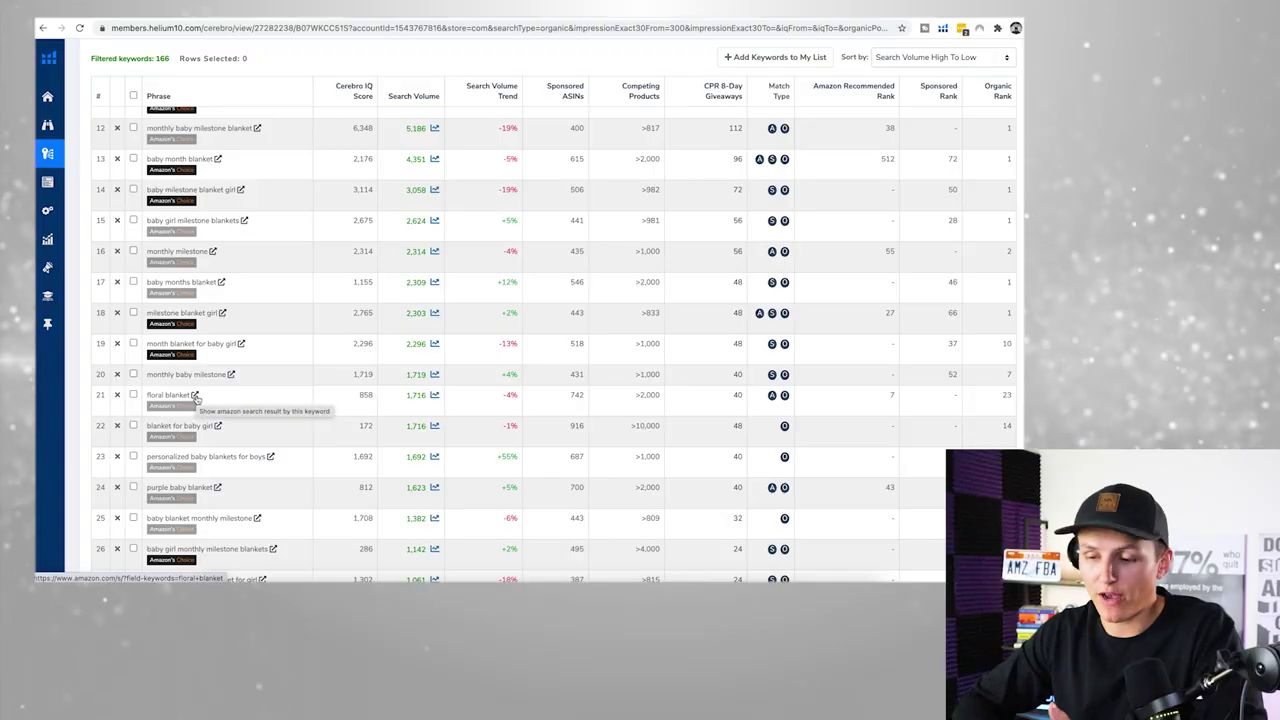
{"action": "left_click", "coordinate": [197, 400]}
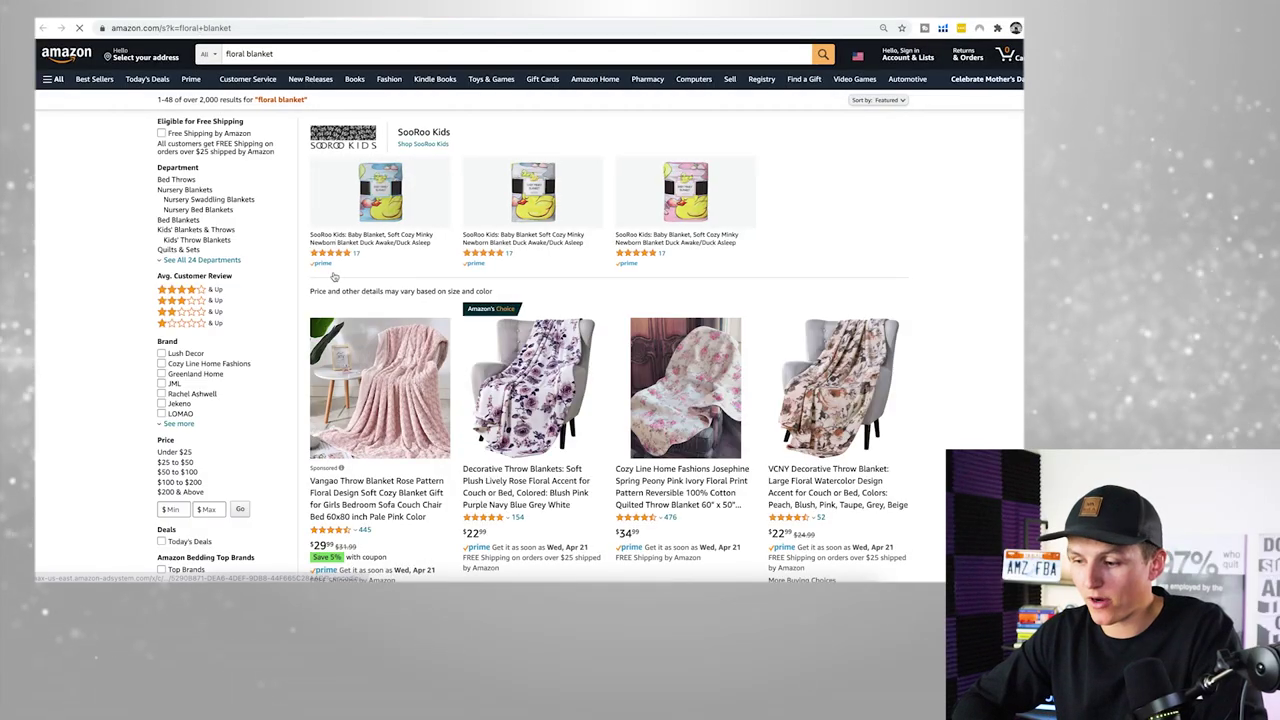
{"action": "scroll", "coordinate": [457, 299], "scroll_direction": "down", "scroll_amount": 3}
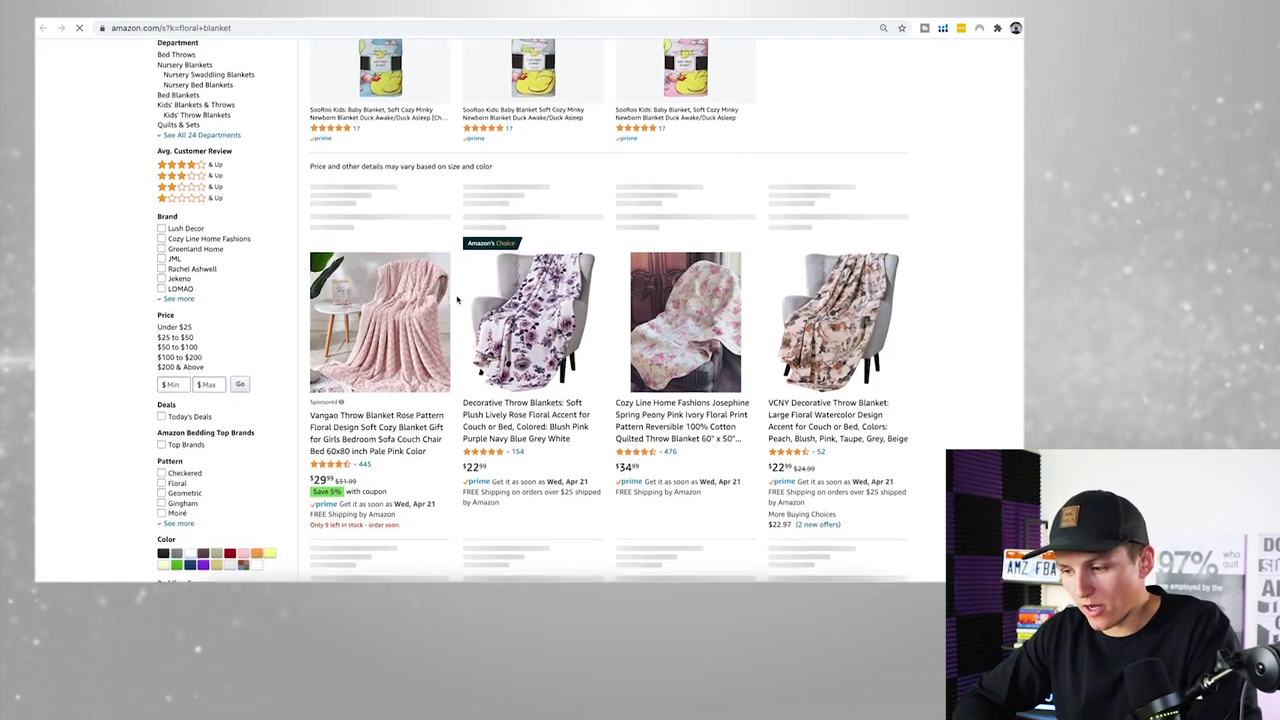
{"action": "scroll", "coordinate": [457, 299], "scroll_direction": "down", "scroll_amount": 5}
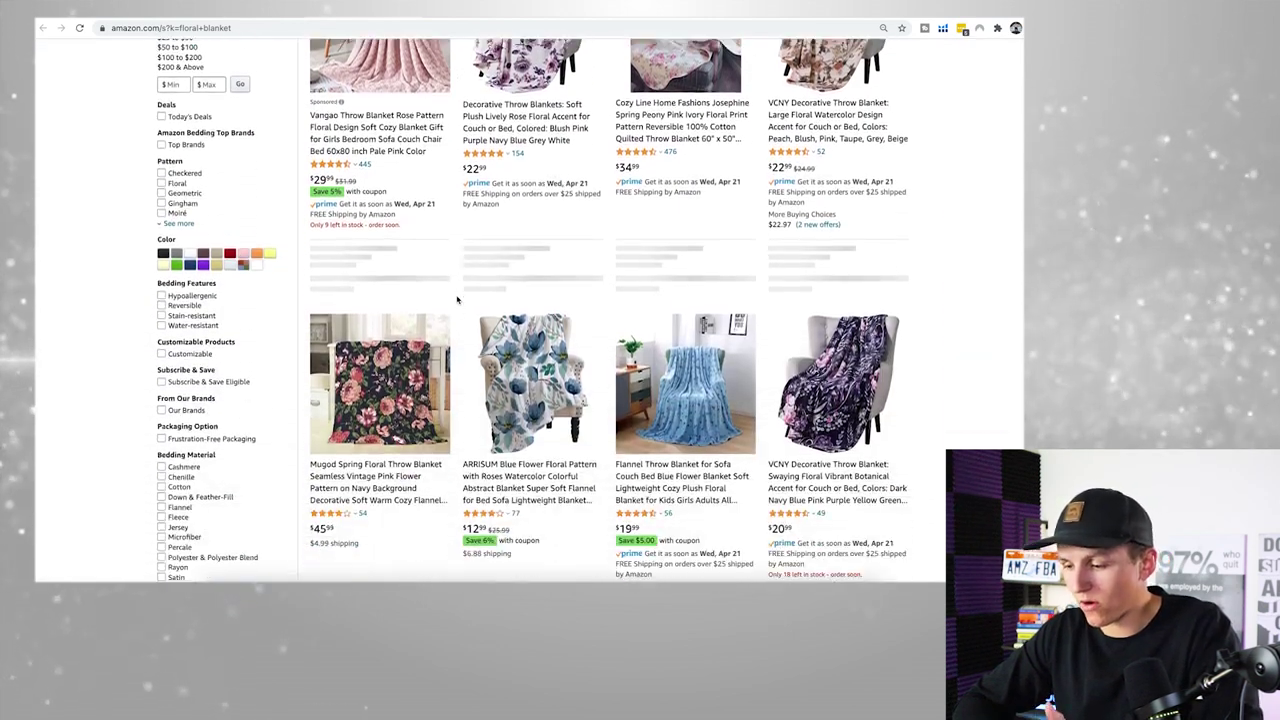
{"action": "scroll", "coordinate": [457, 299], "scroll_direction": "down", "scroll_amount": 5}
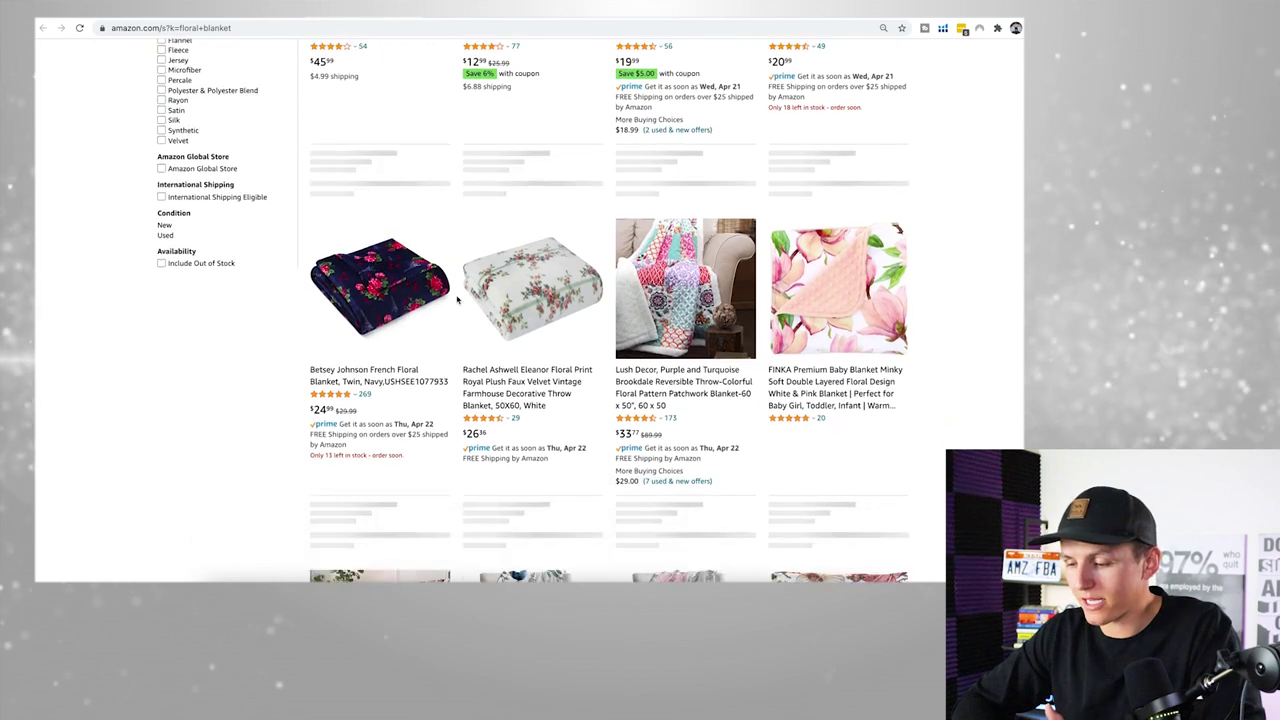
{"action": "scroll", "coordinate": [457, 299], "scroll_direction": "up", "scroll_amount": 10}
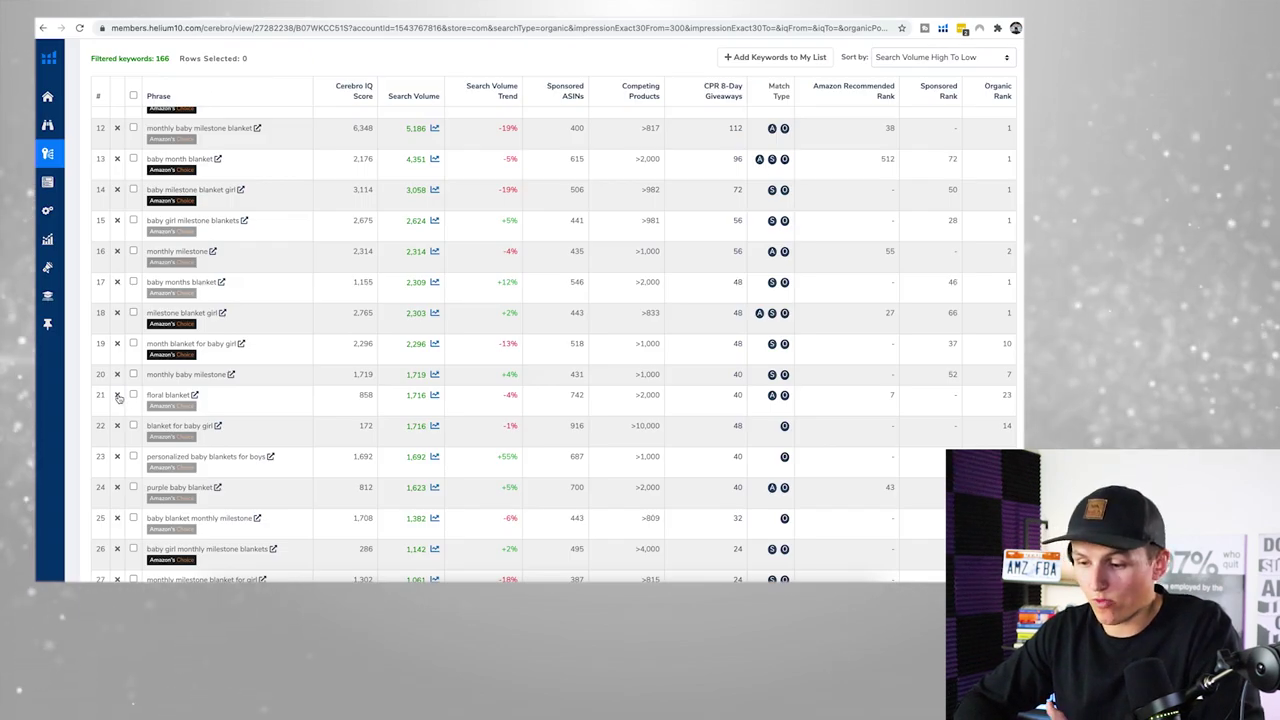
{"action": "left_click", "coordinate": [117, 396]}
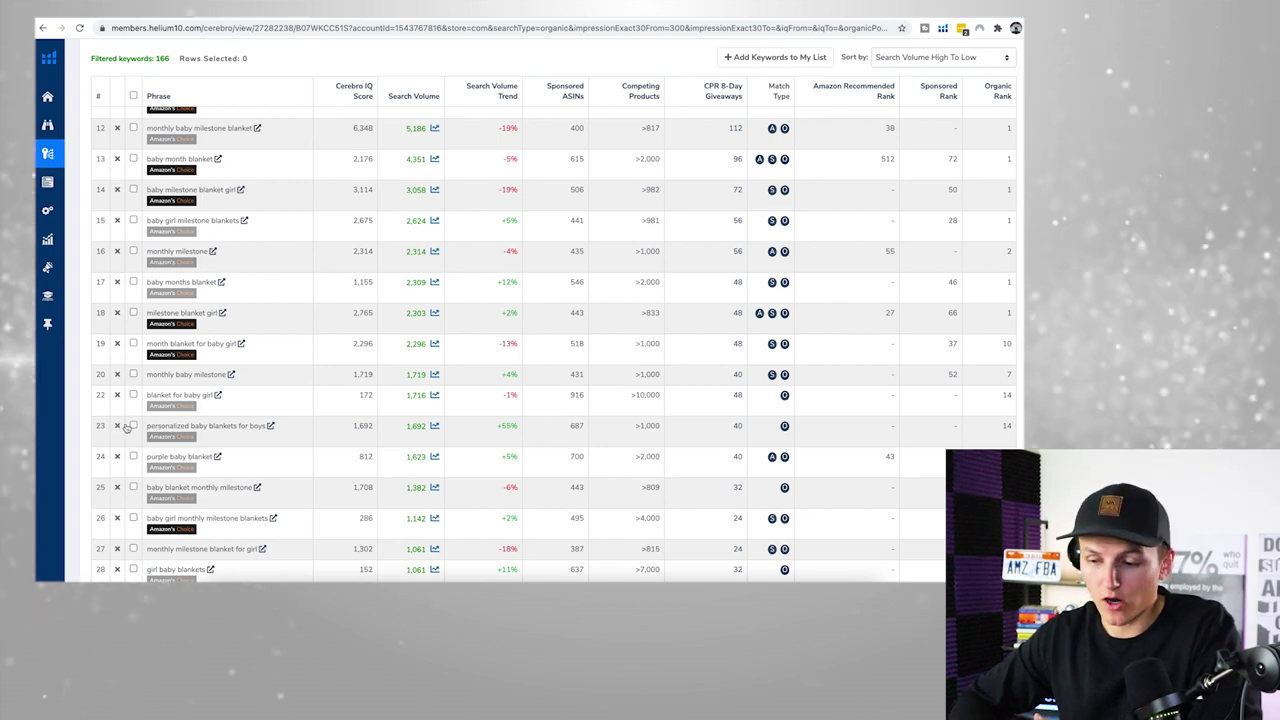
Check the Amazon results for "personalized baby blankets for boys", and remove that keyword and "purple baby blanket" from the Cerebro list
{"action": "left_click", "coordinate": [270, 428]}
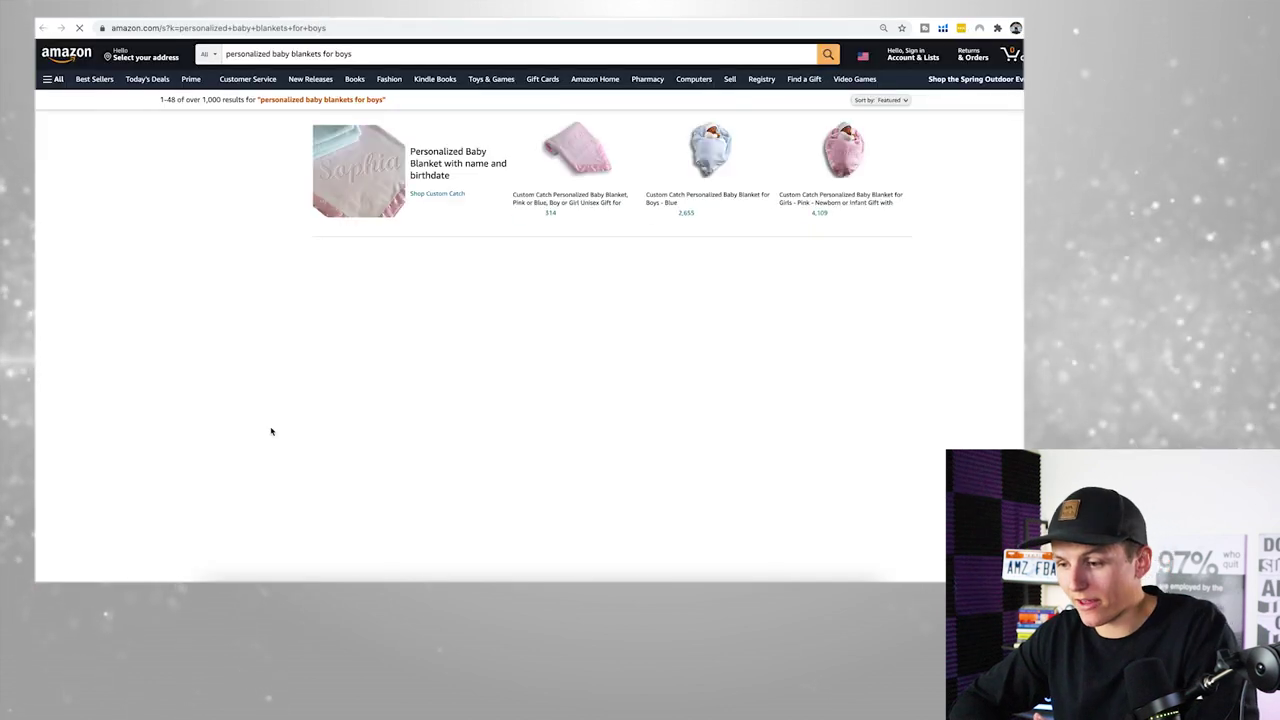
{"action": "scroll", "coordinate": [467, 377], "scroll_direction": "down", "scroll_amount": 2}
{"action": "scroll", "coordinate": [467, 377], "scroll_direction": "down", "scroll_amount": 3}
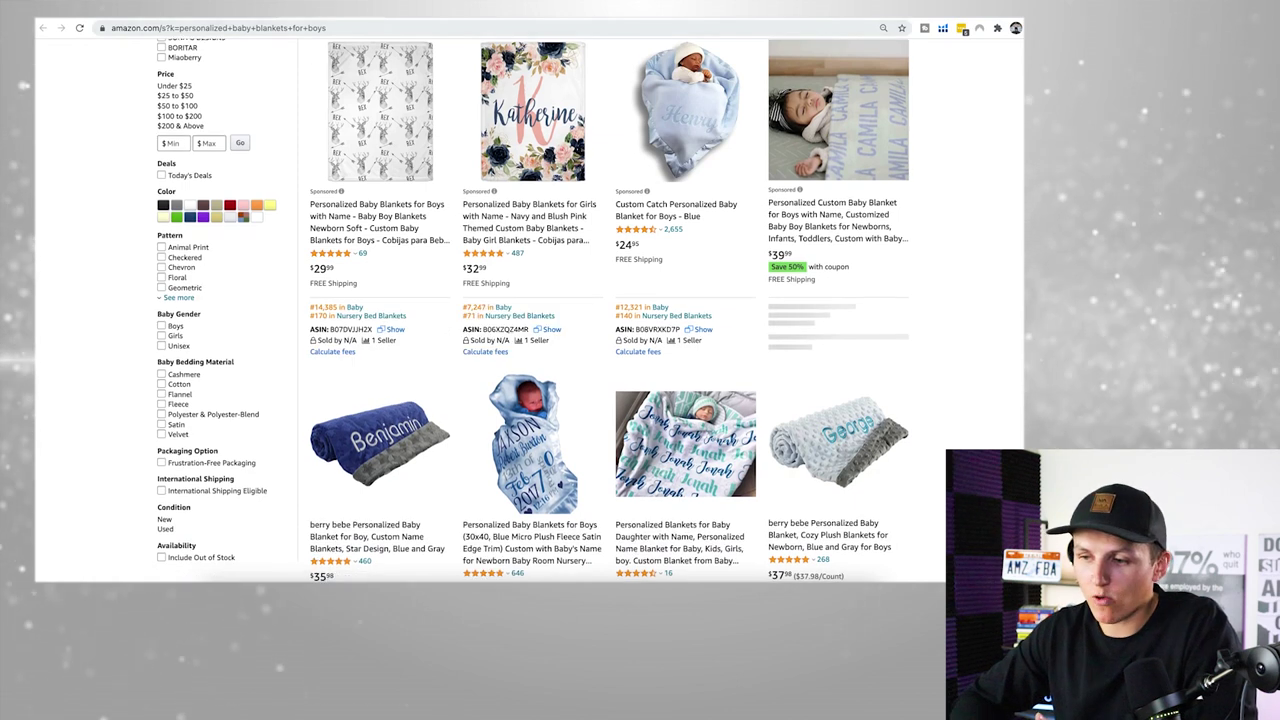
{"action": "left_click", "coordinate": [240, 18]}
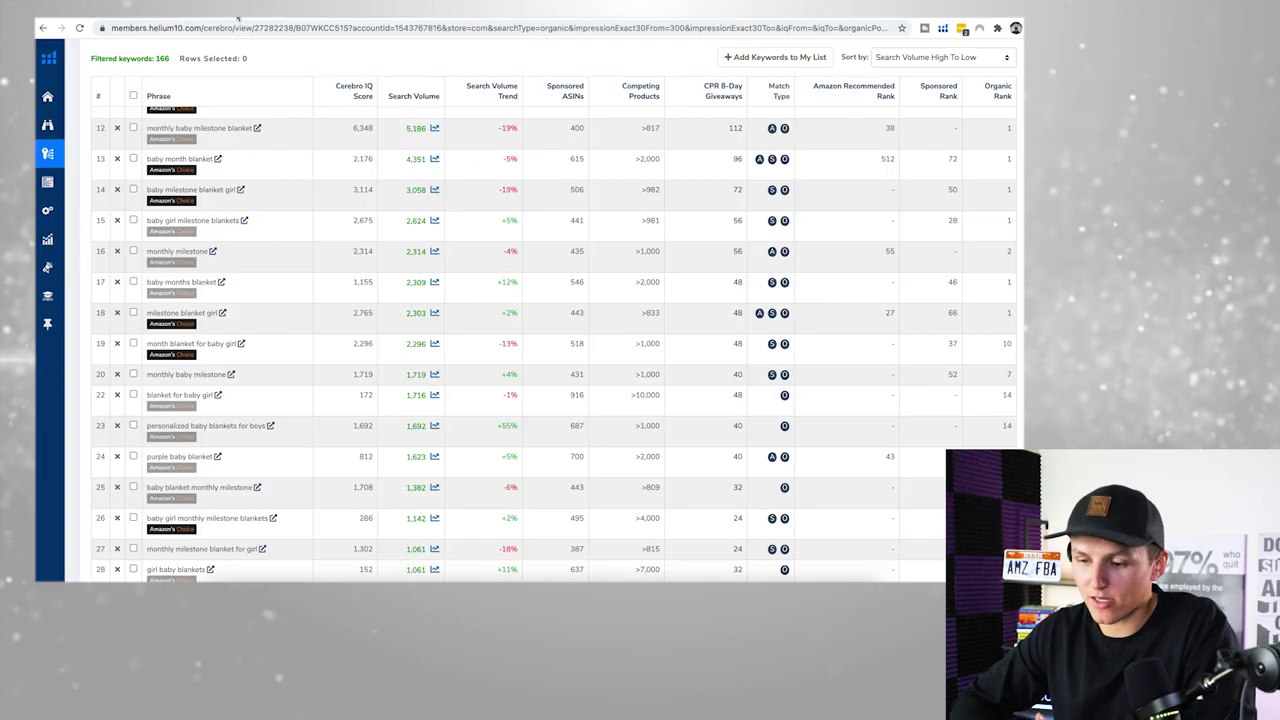
{"action": "left_click", "coordinate": [117, 426]}
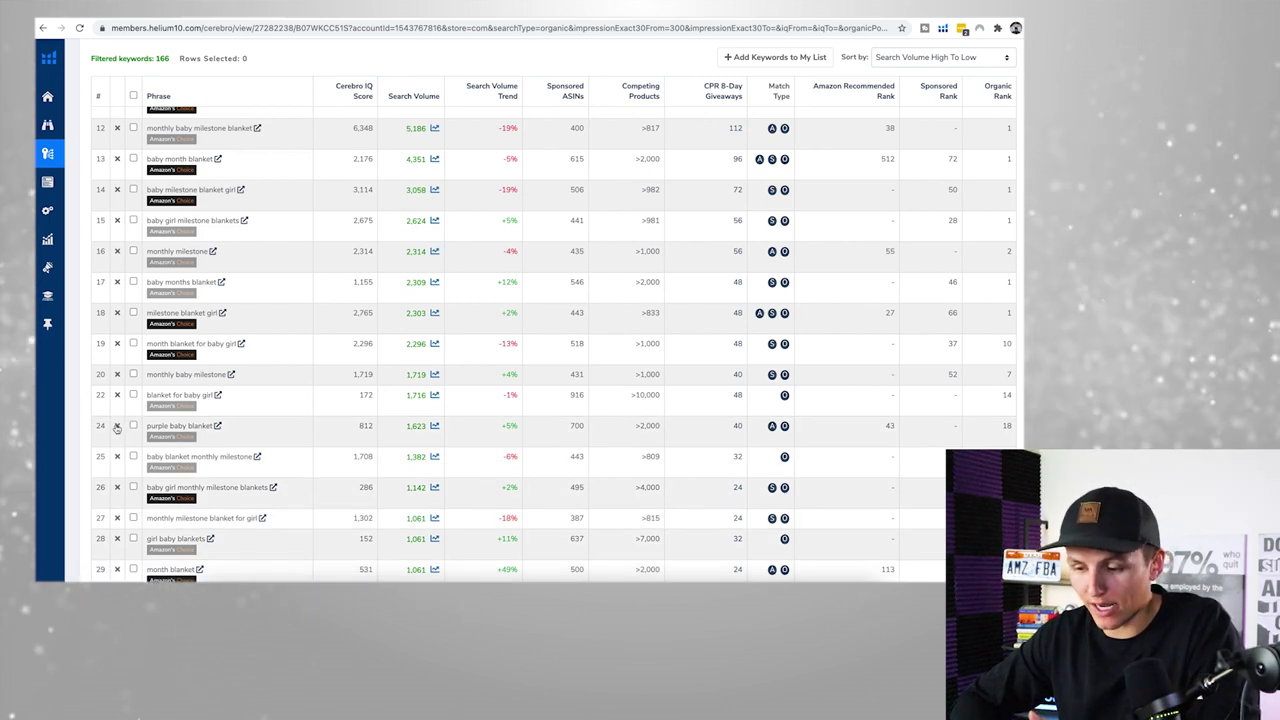
{"action": "left_click", "coordinate": [117, 426]}
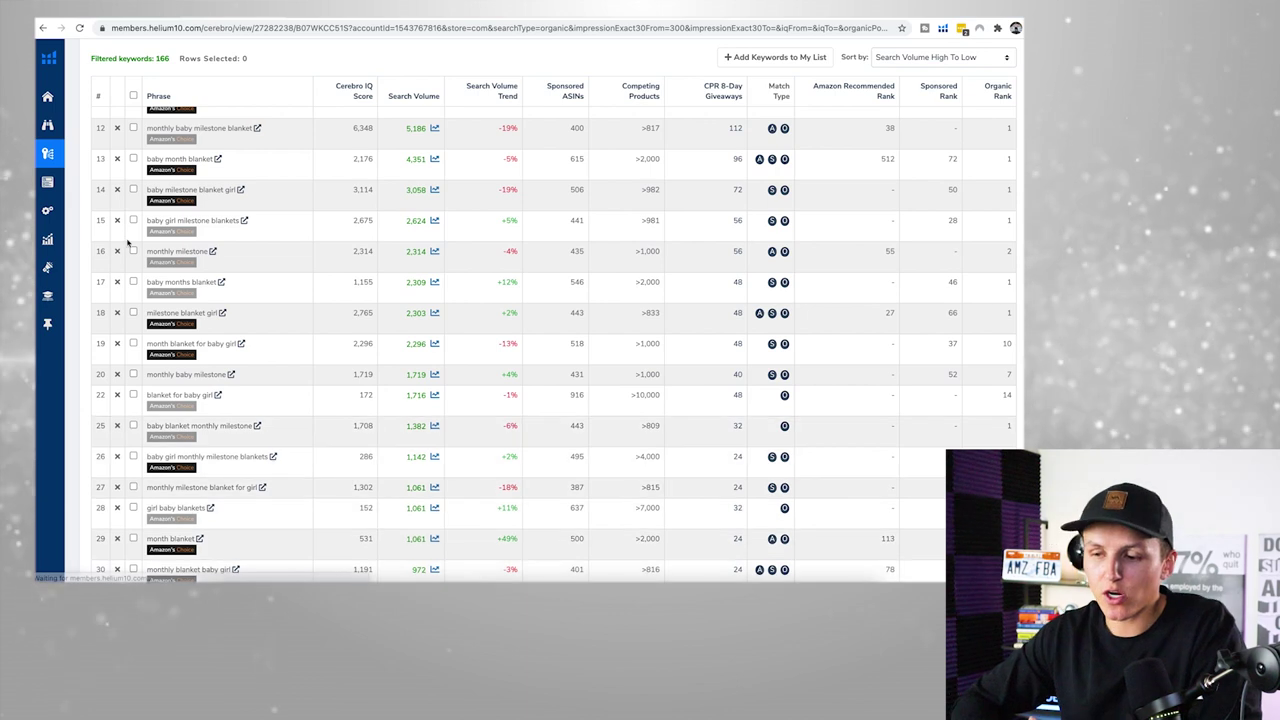
Remove the keywords "purple baby girl stuff", "memory blanket" and "large baby blanket" from the filtered list
{"action": "scroll", "coordinate": [128, 243], "scroll_direction": "down", "scroll_amount": 2}
{"action": "left_click", "coordinate": [119, 243]}
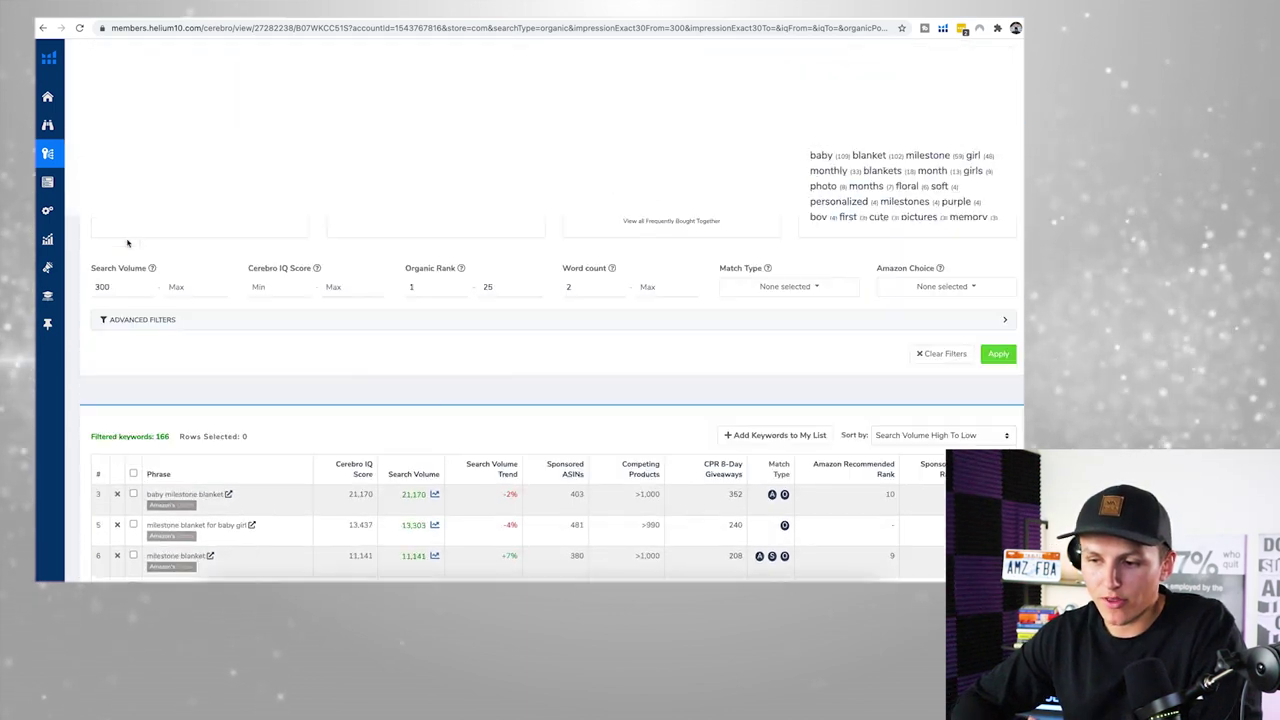
{"action": "scroll", "coordinate": [120, 280], "scroll_direction": "down", "scroll_amount": 10}
{"action": "scroll", "coordinate": [114, 297], "scroll_direction": "down", "scroll_amount": 2}
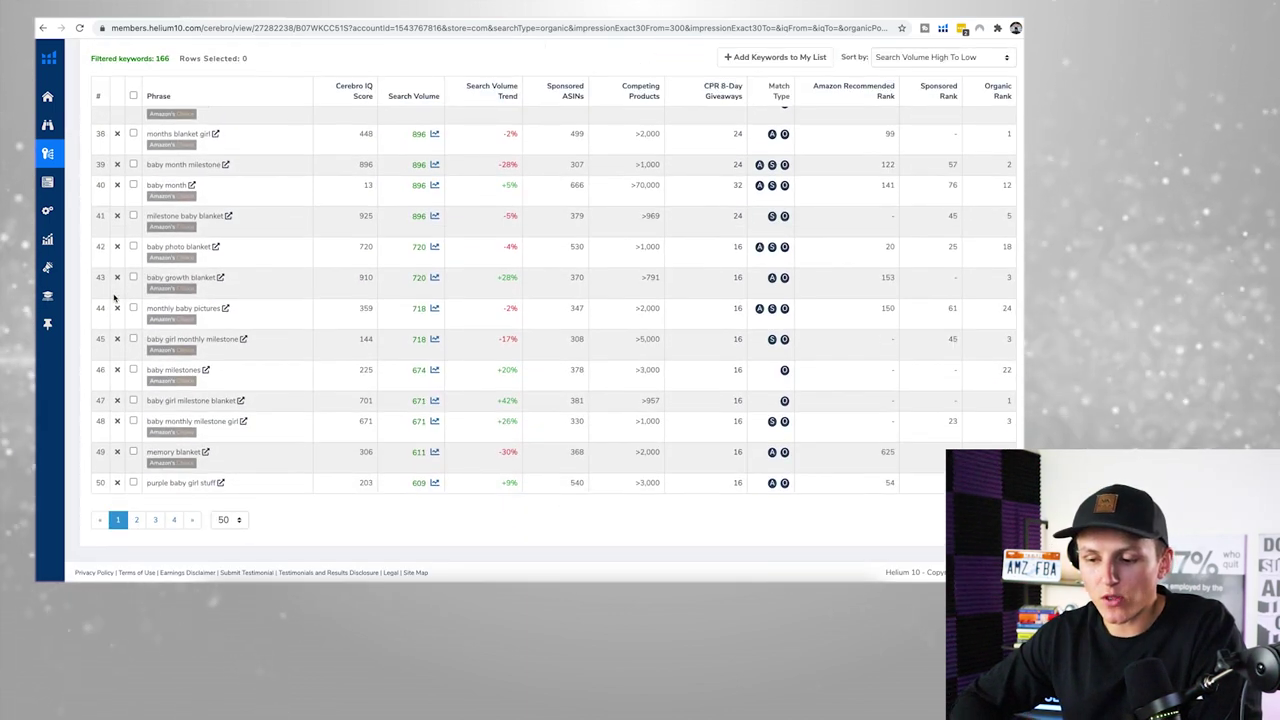
{"action": "left_click", "coordinate": [116, 483]}
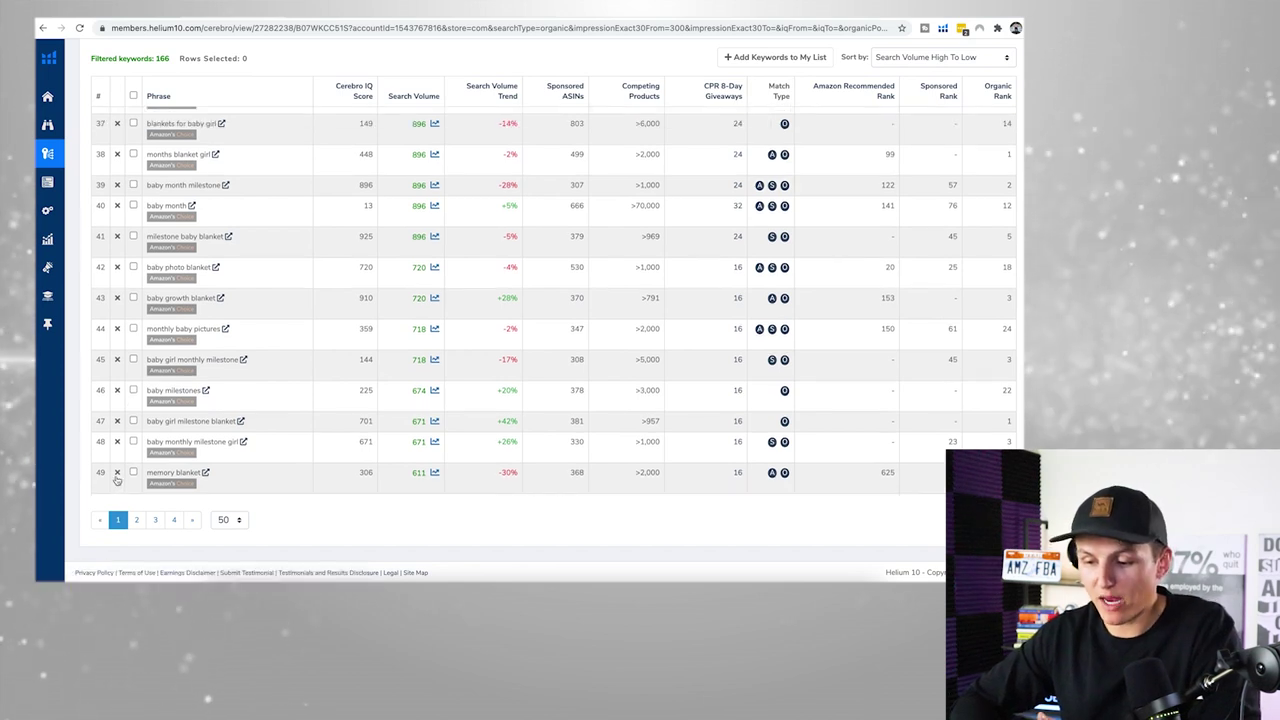
{"action": "left_click", "coordinate": [116, 474]}
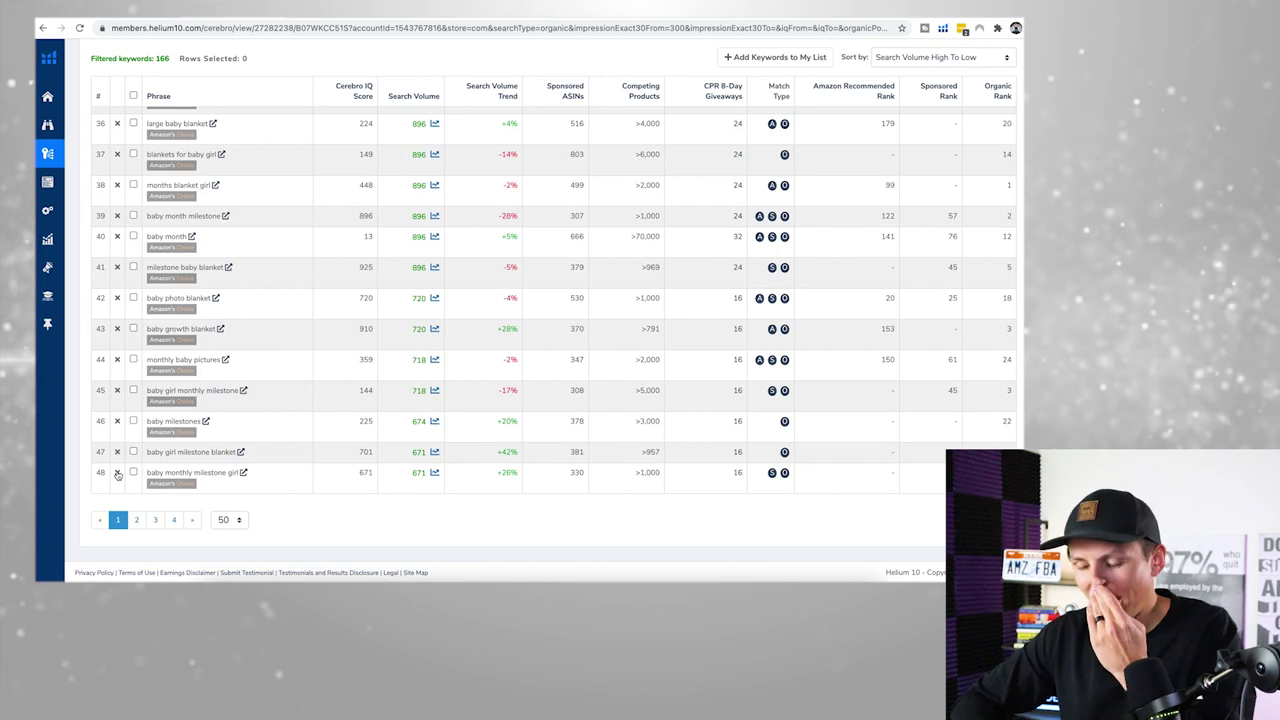
{"action": "left_click", "coordinate": [116, 474]}
{"action": "scroll", "coordinate": [116, 476], "scroll_direction": "up", "scroll_amount": 2}
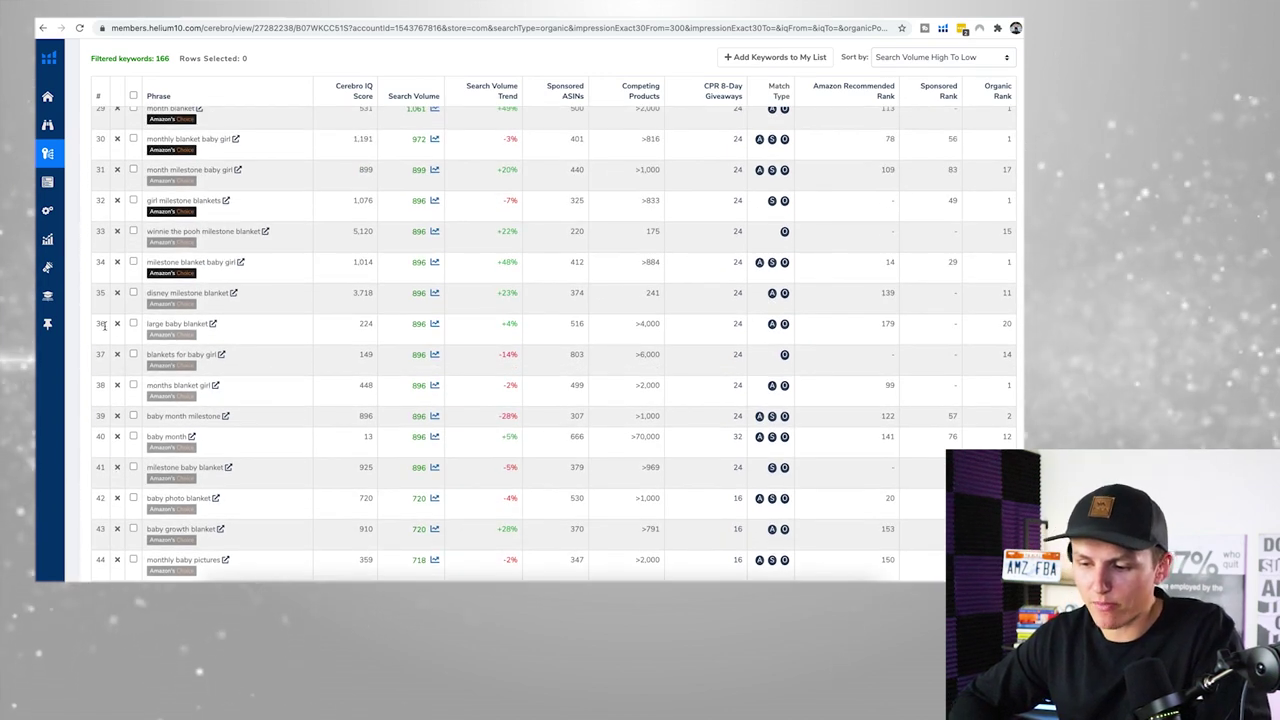
{"action": "left_click", "coordinate": [116, 324]}
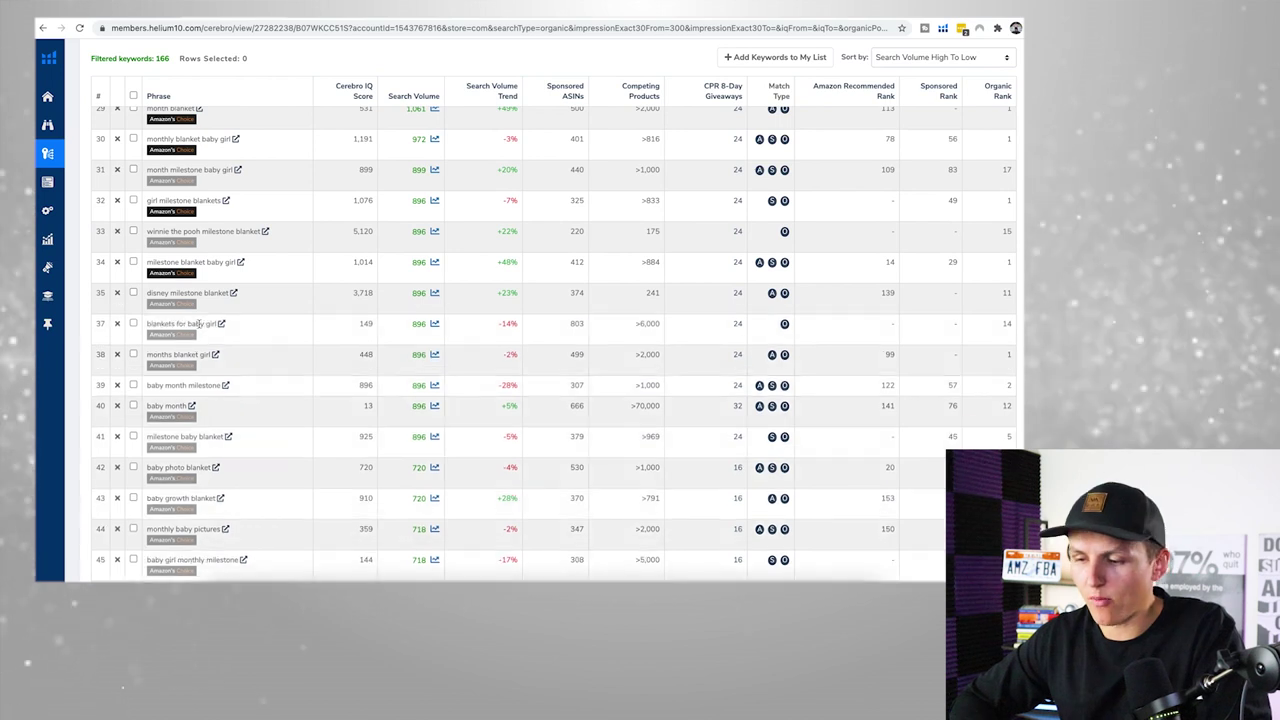
Export the filtered Cerebro keywords to Frankenstein
{"action": "scroll", "coordinate": [184, 254], "scroll_direction": "up", "scroll_amount": 10}
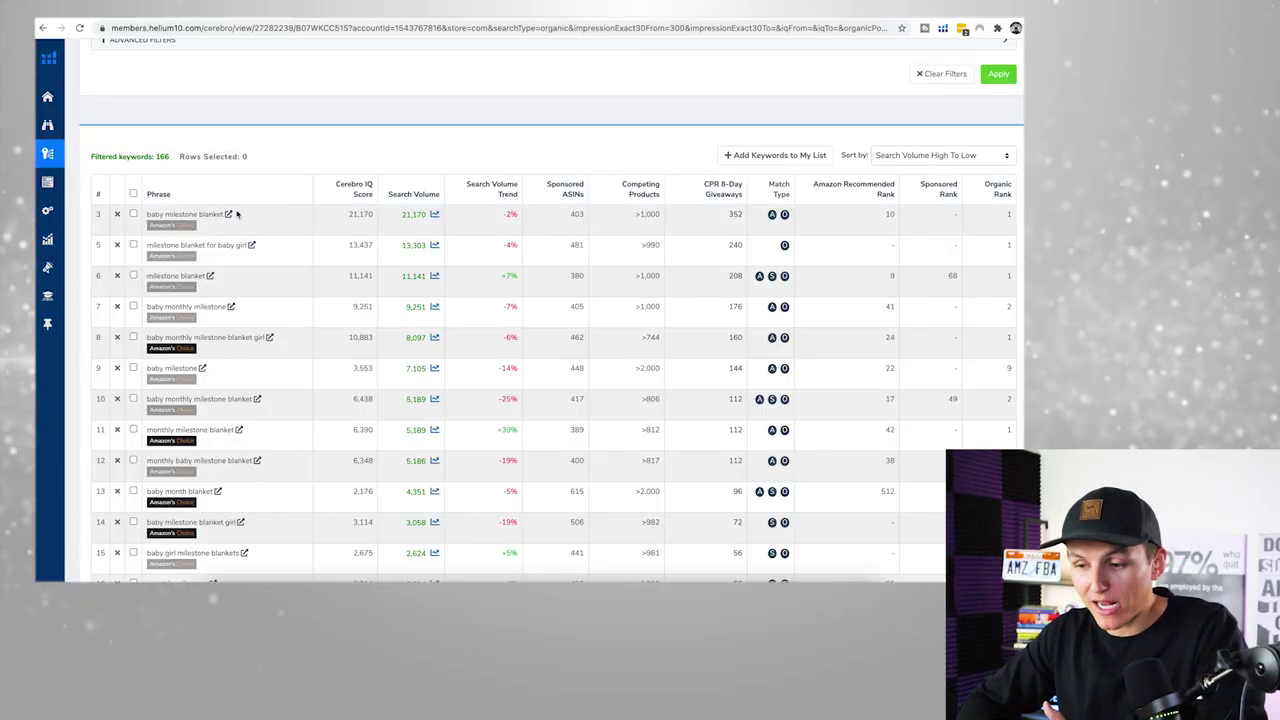
{"action": "scroll", "coordinate": [201, 214], "scroll_direction": "down", "scroll_amount": 1}
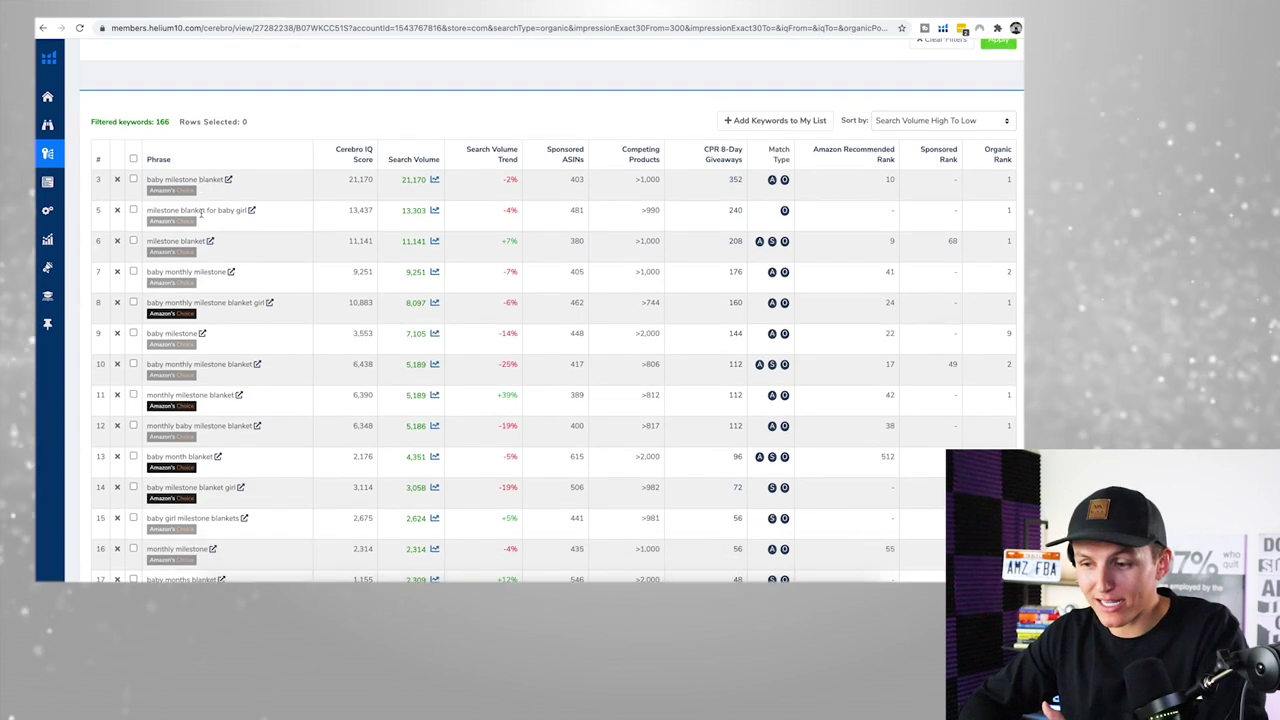
{"action": "scroll", "coordinate": [195, 210], "scroll_direction": "up", "scroll_amount": 4}
{"action": "scroll", "coordinate": [191, 230], "scroll_direction": "down", "scroll_amount": 4}
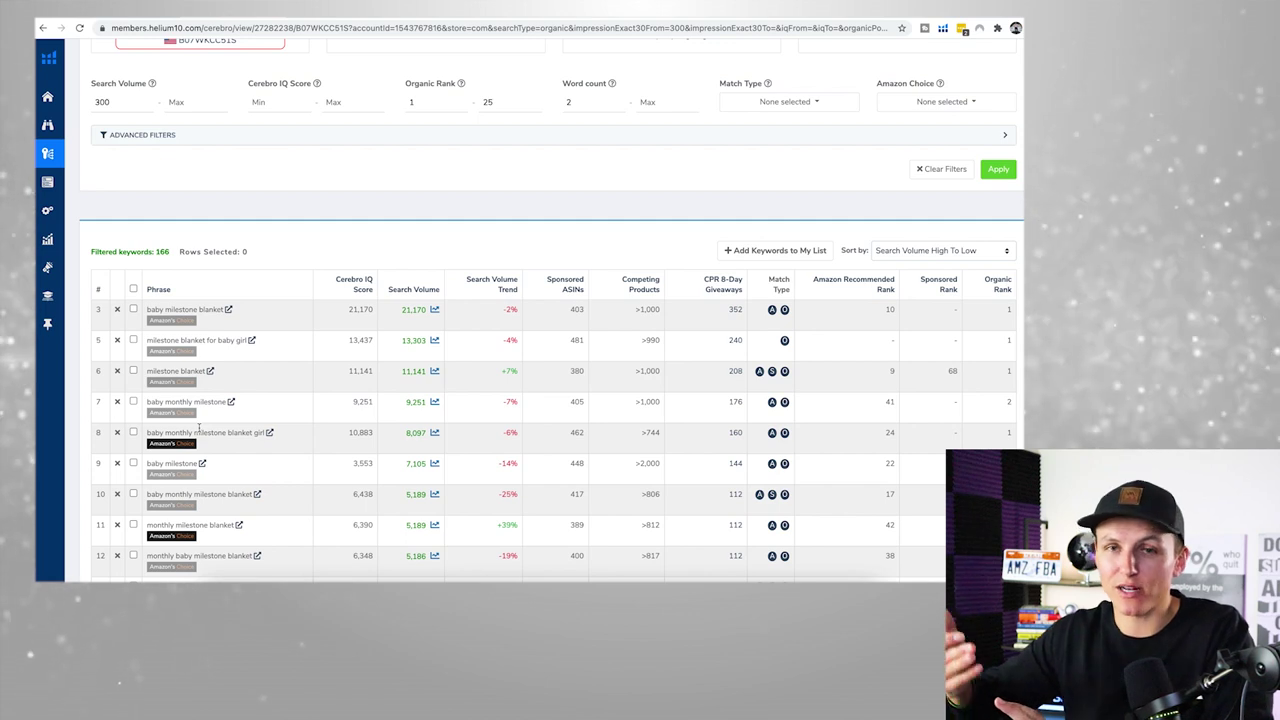
{"action": "scroll", "coordinate": [390, 435], "scroll_direction": "up", "scroll_amount": 2}
{"action": "scroll", "coordinate": [390, 435], "scroll_direction": "up", "scroll_amount": 2}
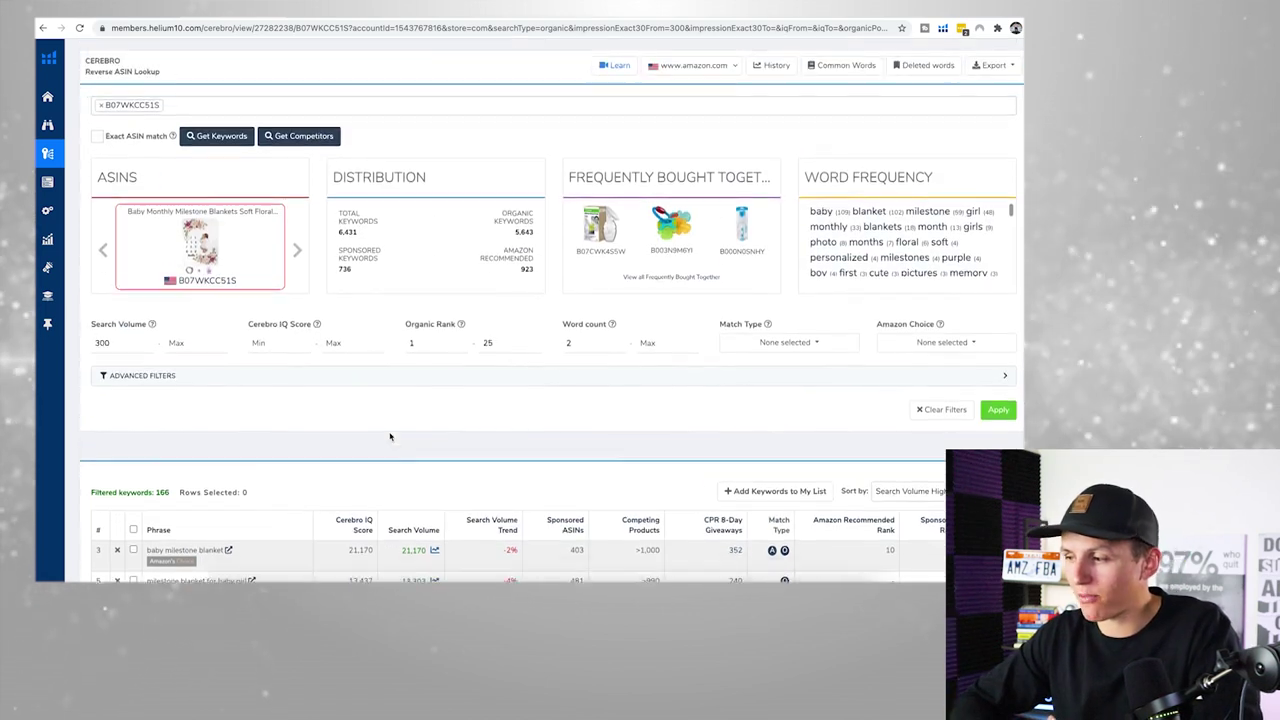
{"action": "left_click", "coordinate": [1004, 99]}
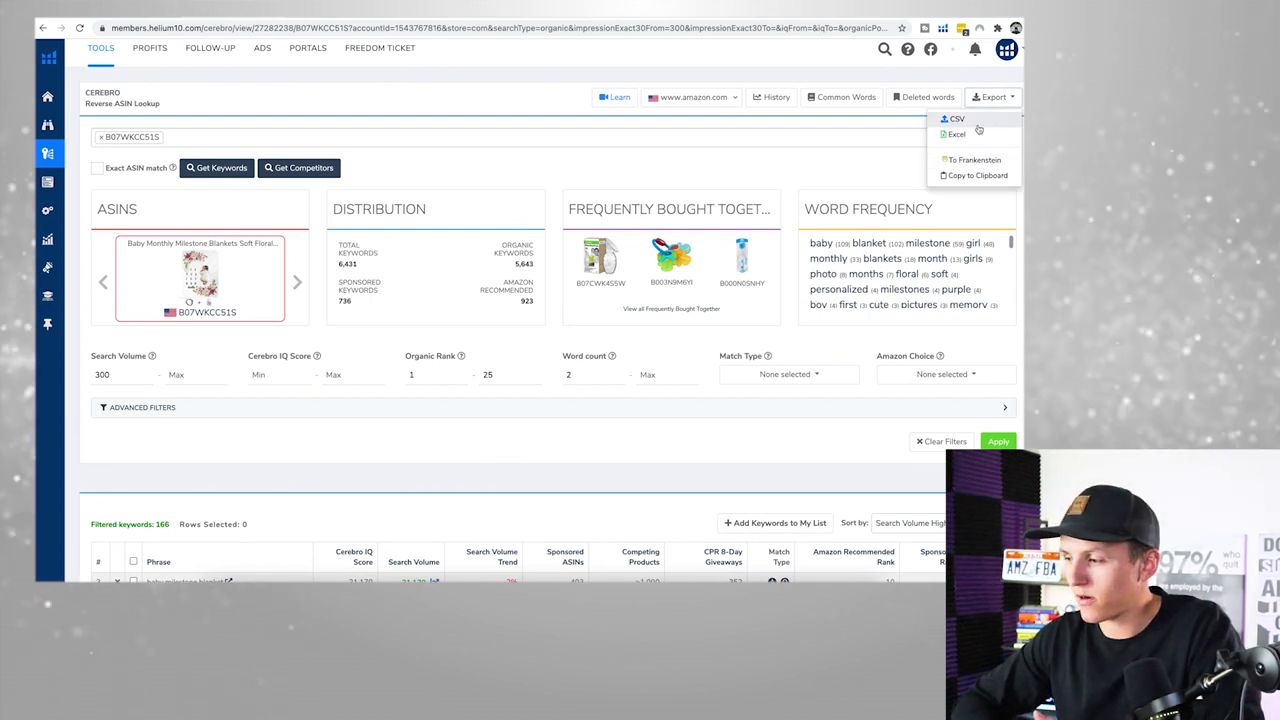
{"action": "left_click", "coordinate": [970, 161]}
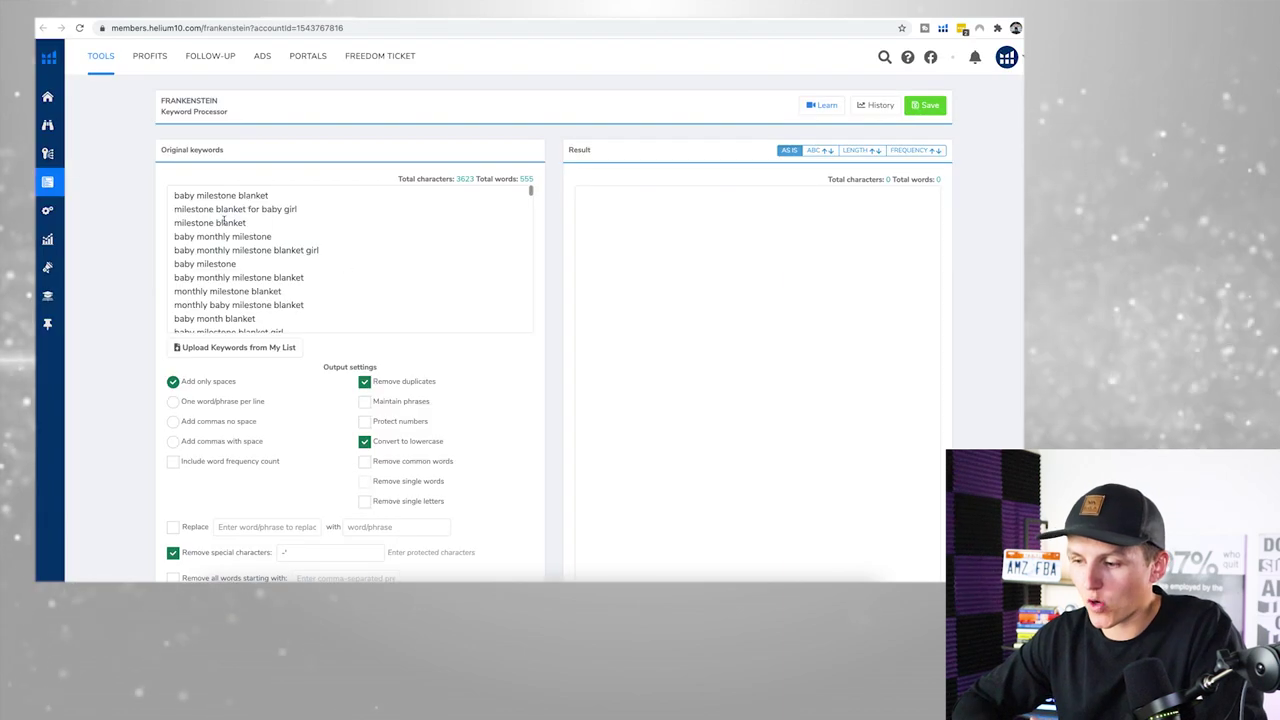
Remove the keyword "baby milk bath photos" from the original keywords list in Frankenstein
{"action": "scroll", "coordinate": [224, 222], "scroll_direction": "down", "scroll_amount": 2}
{"action": "scroll", "coordinate": [224, 222], "scroll_direction": "down", "scroll_amount": 15}
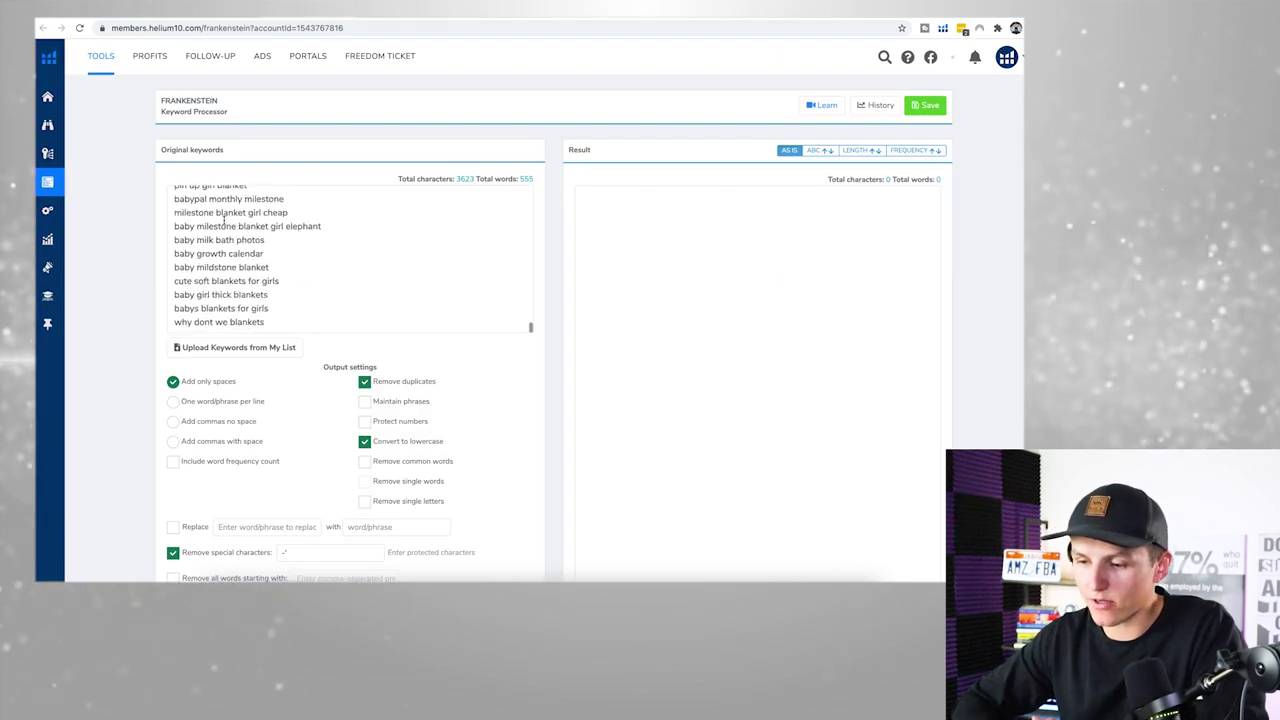
{"action": "left_click_drag", "start_coordinate": [276, 242], "coordinate": [172, 241]}
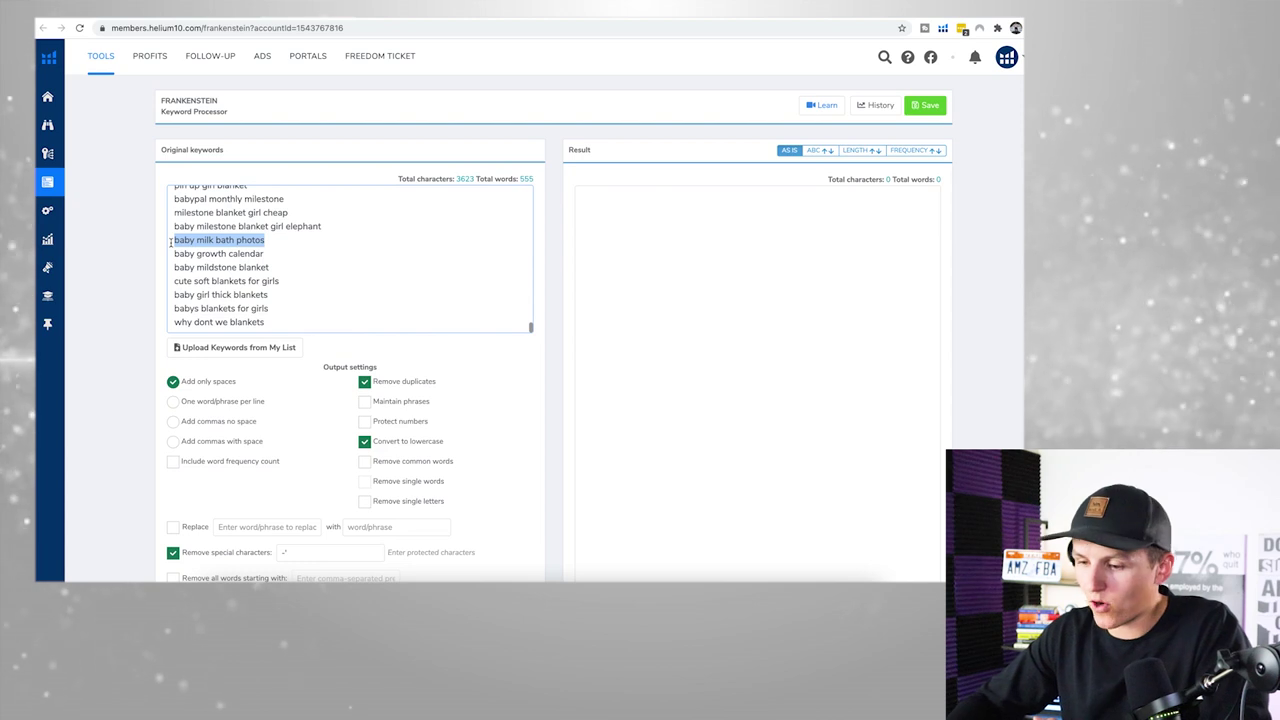
{"action": "key", "text": "BackSpace"}
Copy the entire original keywords list from Frankenstein and paste it into the phrases list in Scribbles
{"action": "scroll", "coordinate": [220, 234], "scroll_direction": "up", "scroll_amount": 15}
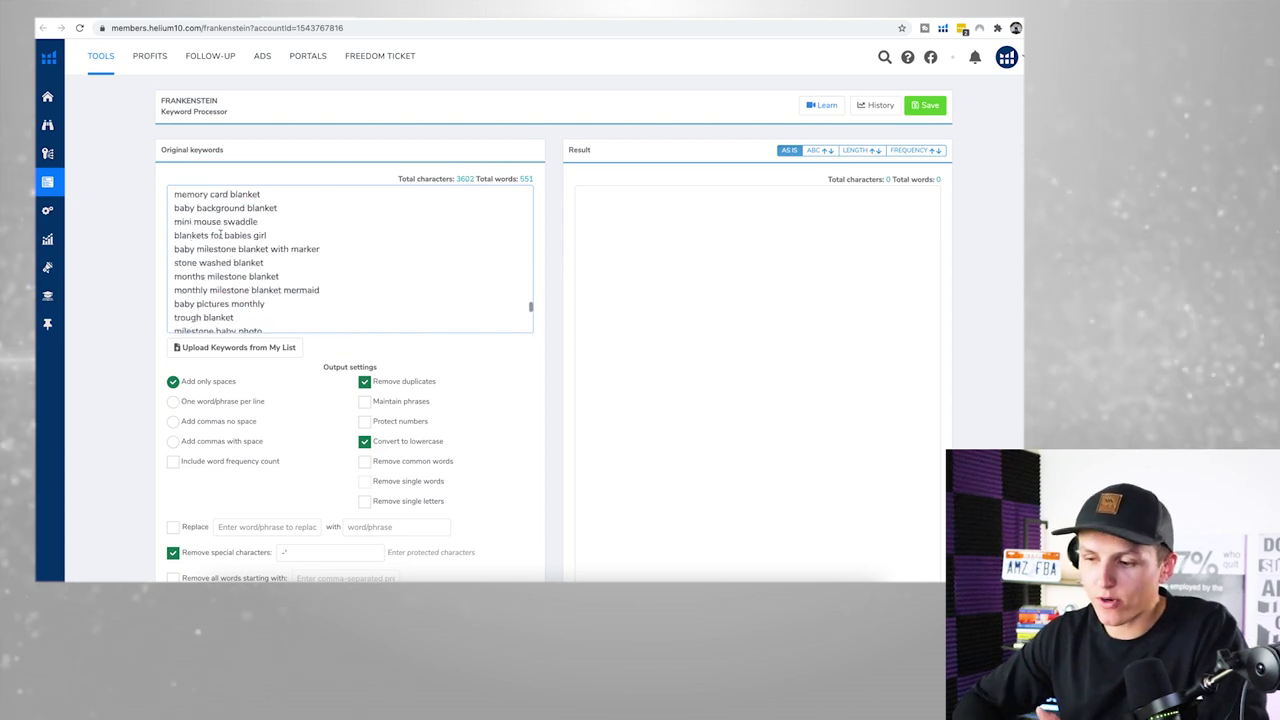
{"action": "scroll", "coordinate": [220, 234], "scroll_direction": "up", "scroll_amount": 1}
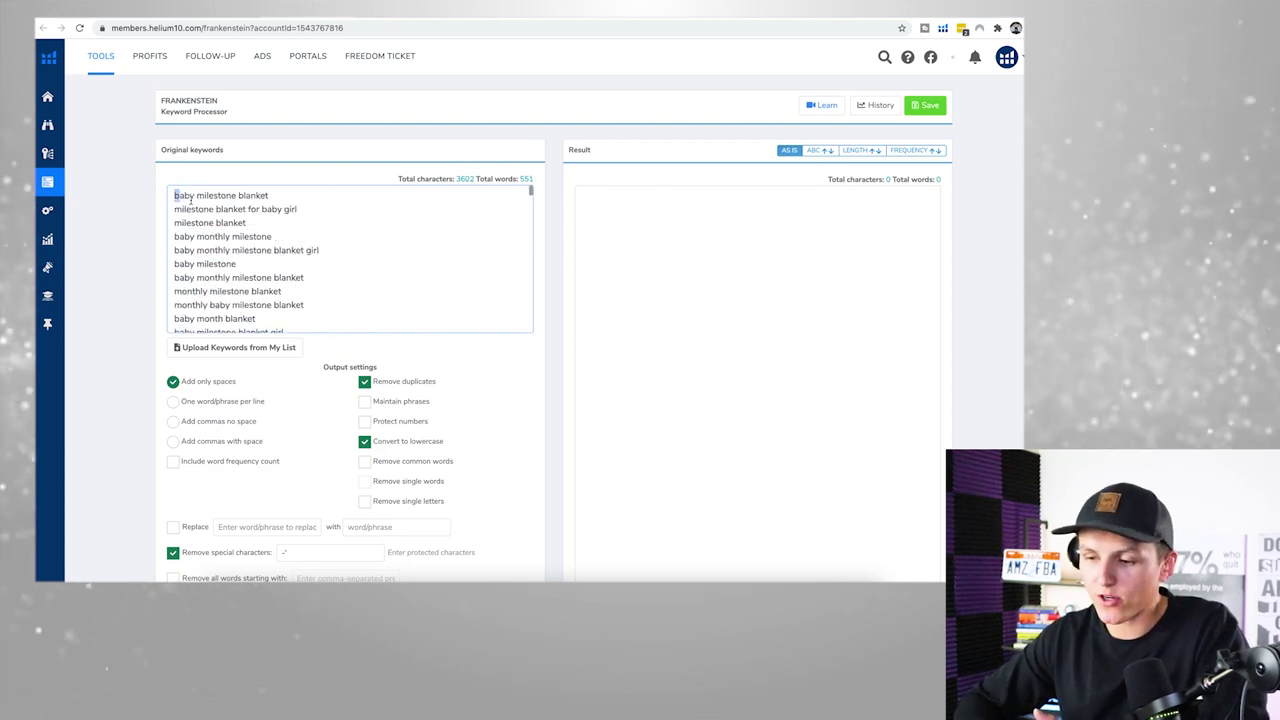
{"action": "left_click_drag", "start_coordinate": [190, 200], "coordinate": [337, 394]}
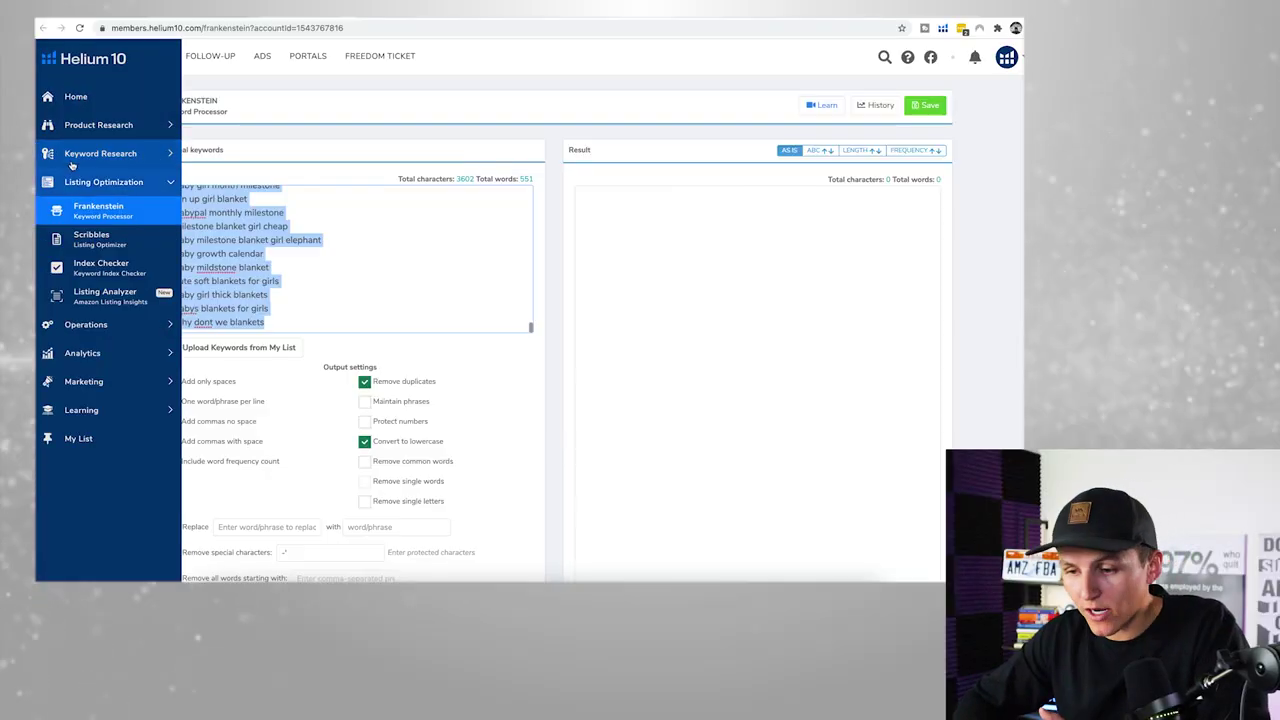
{"action": "left_click", "coordinate": [106, 242]}
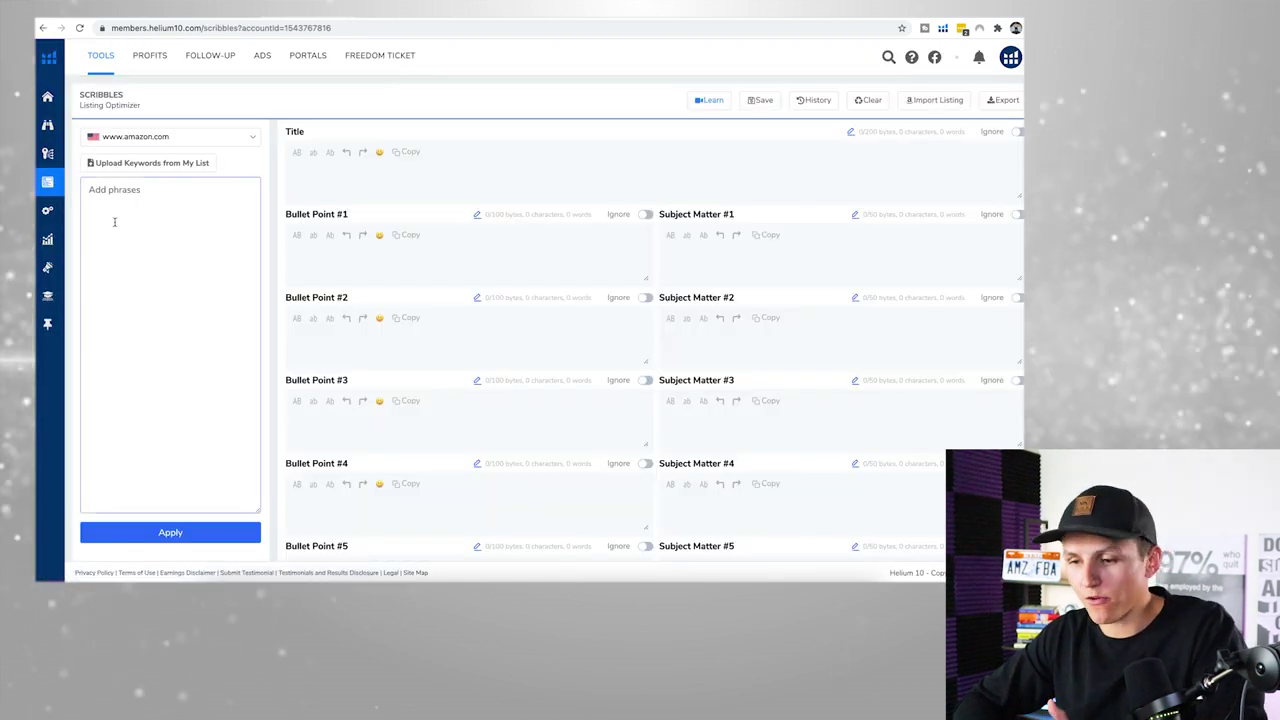
{"action": "left_click", "coordinate": [124, 196]}
{"action": "key", "text": "ctrl+v"}
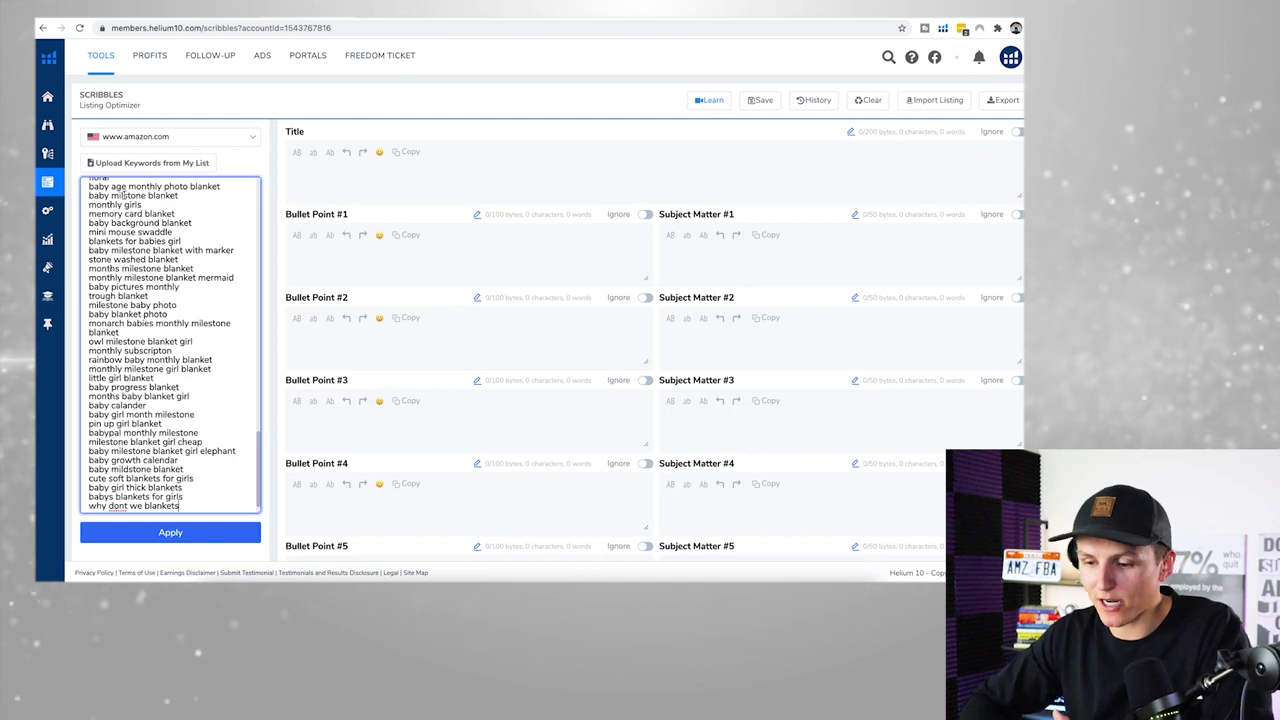
Delete all phrases below "floral baby blankets" from the pasted list and apply the shortened list
{"action": "scroll", "coordinate": [170, 345], "scroll_direction": "up", "scroll_amount": 10}
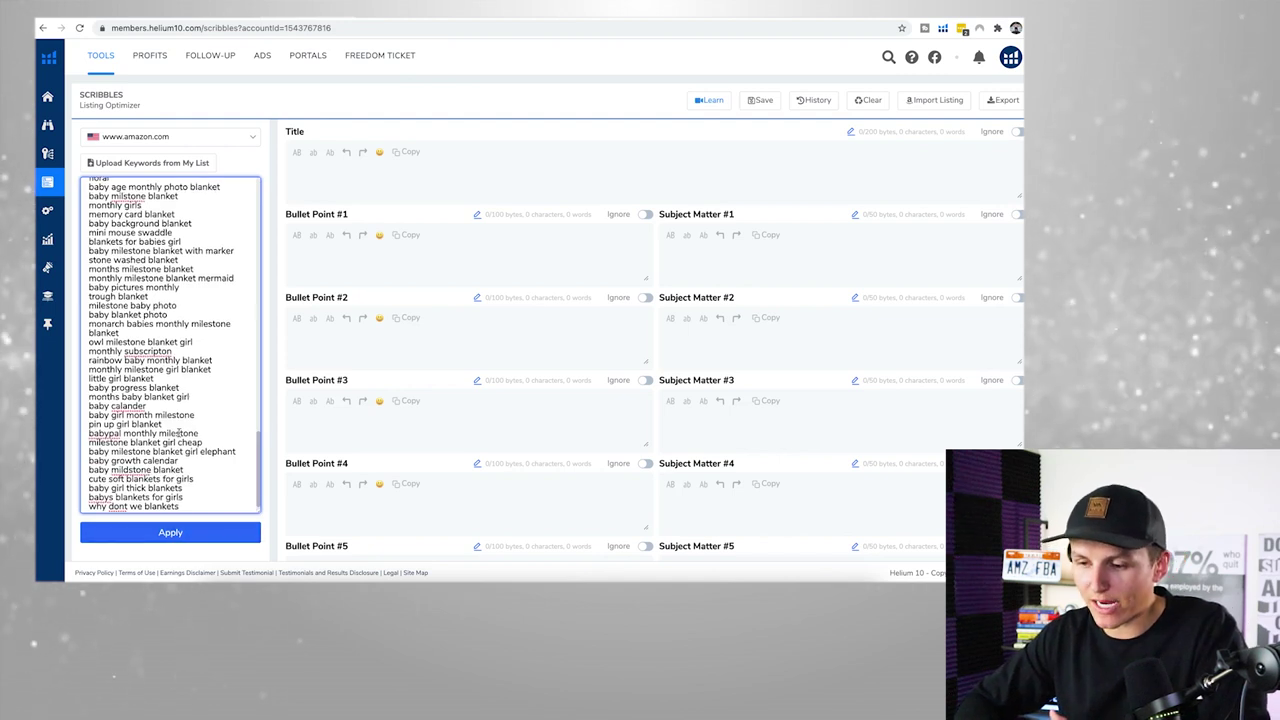
{"action": "mouse_move", "coordinate": [91, 249]}
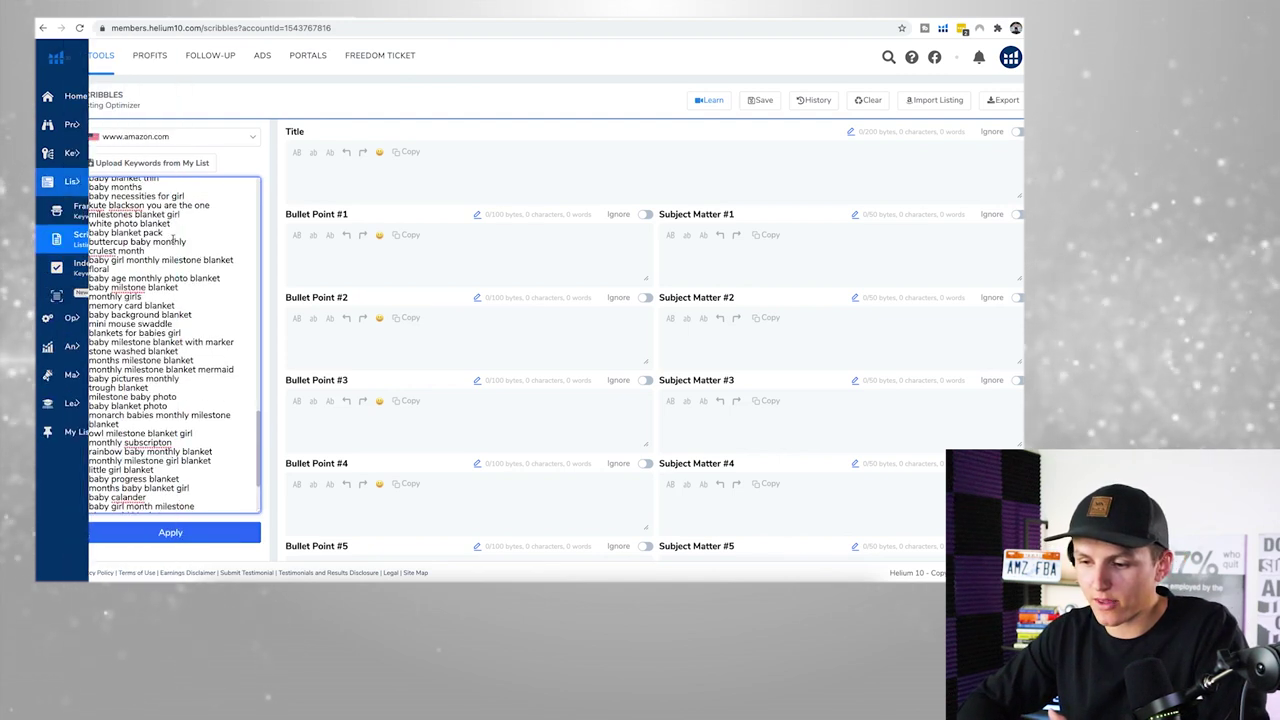
{"action": "scroll", "coordinate": [91, 251], "scroll_direction": "up", "scroll_amount": 3}
{"action": "left_click_drag", "start_coordinate": [91, 214], "coordinate": [76, 363]}
{"action": "key", "text": "BackSpace"}
{"action": "key", "text": "BackSpace"}
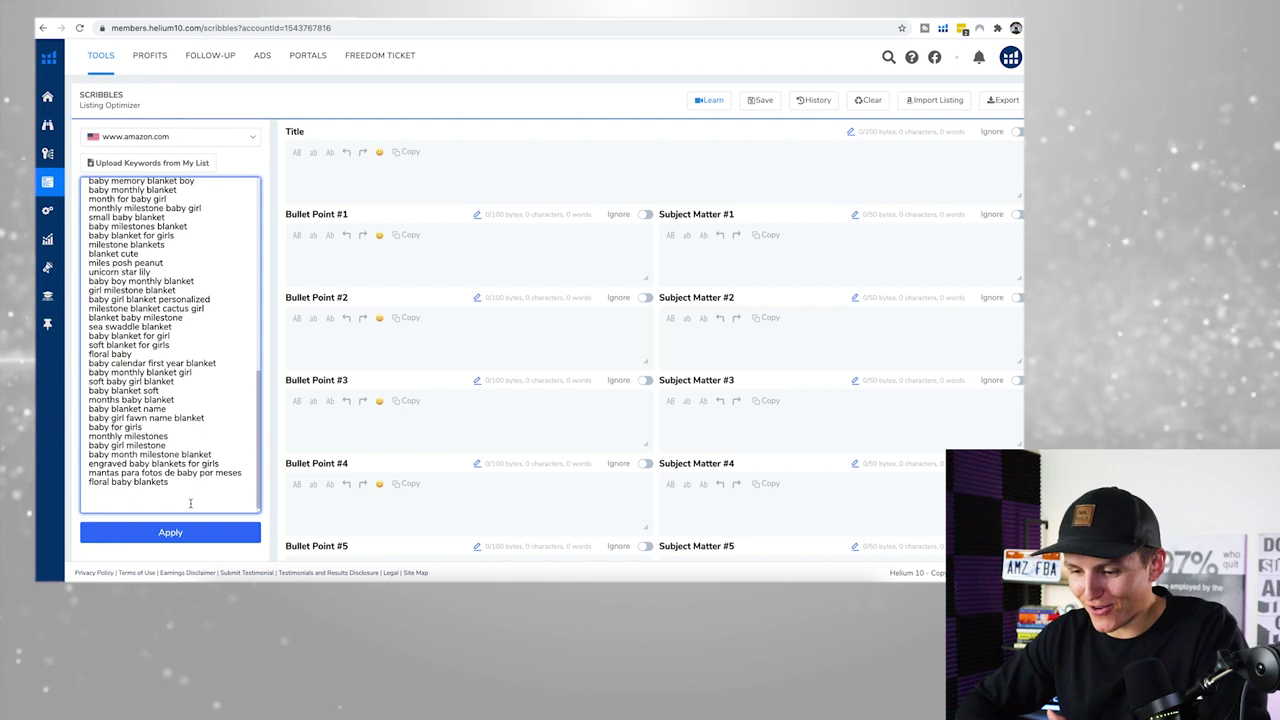
{"action": "left_click", "coordinate": [198, 530]}
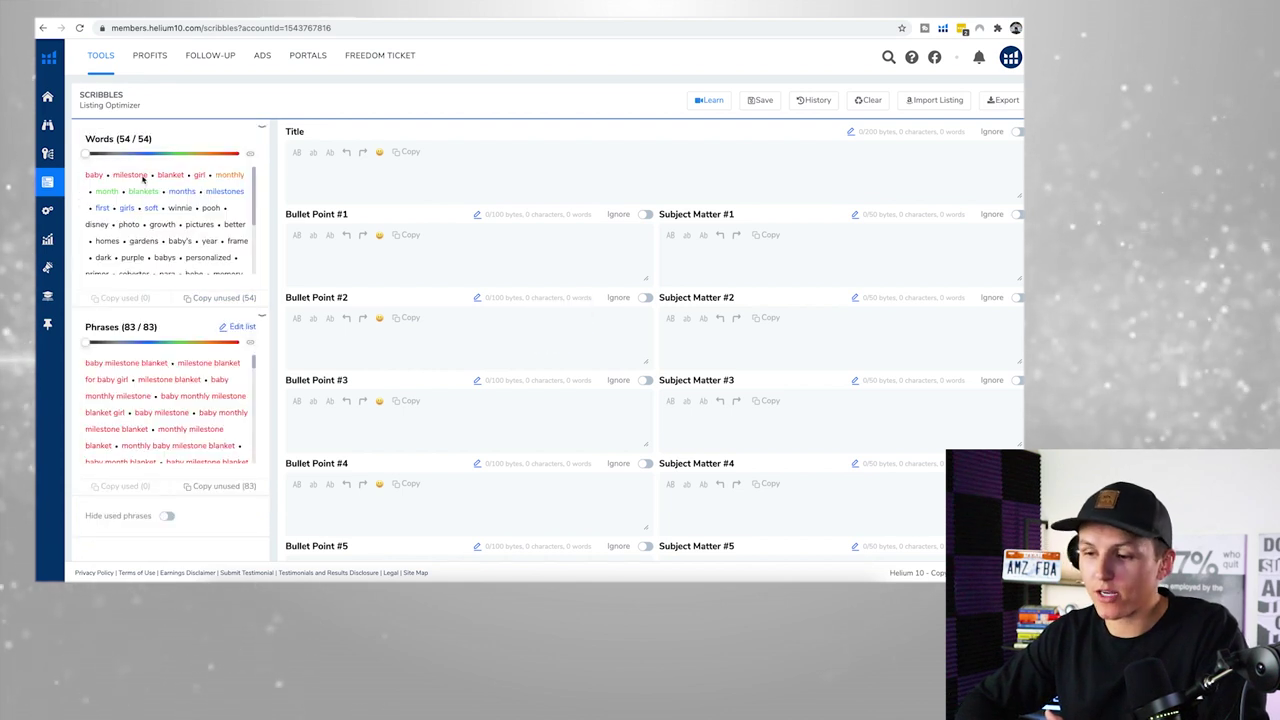
Write the listing title "Baby milestone blanket for baby girl - monthly milestone blanket", using the suggested keyword phrases
{"action": "left_click", "coordinate": [331, 169]}
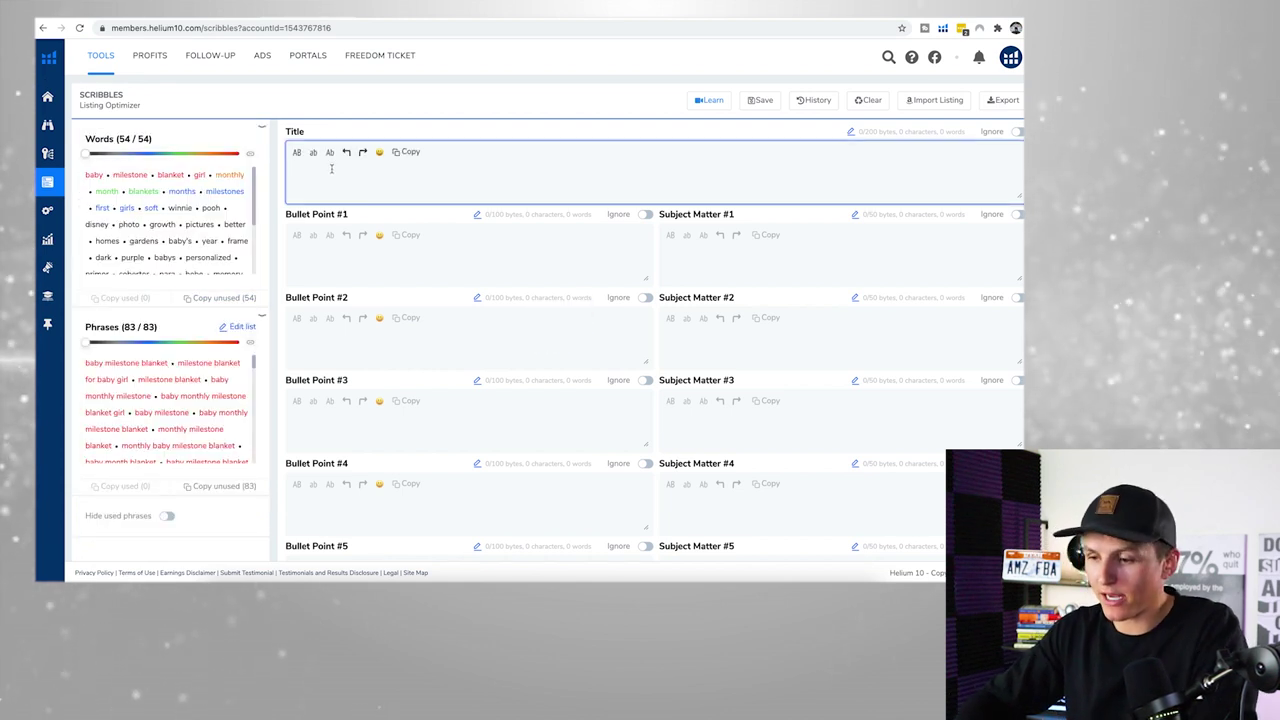
{"action": "type", "text": "Baby Mi"}
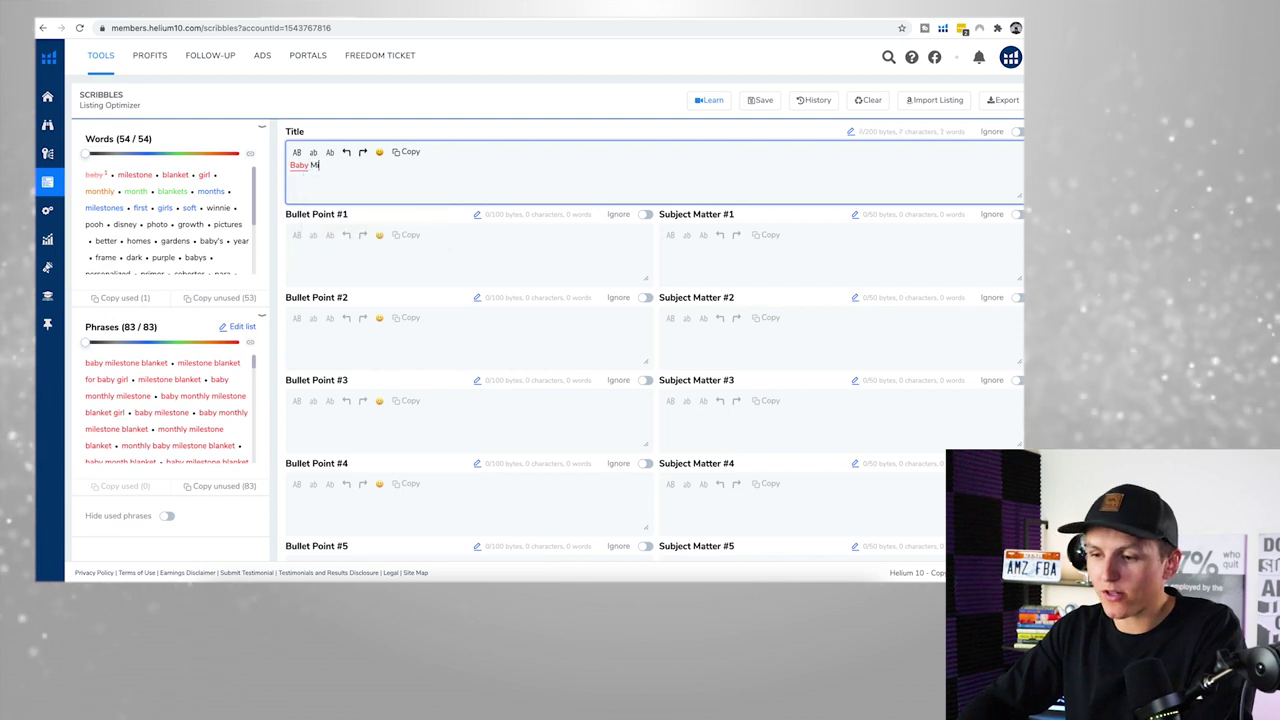
{"action": "type", "text": "lestone"}
{"action": "left_click", "coordinate": [415, 178]}
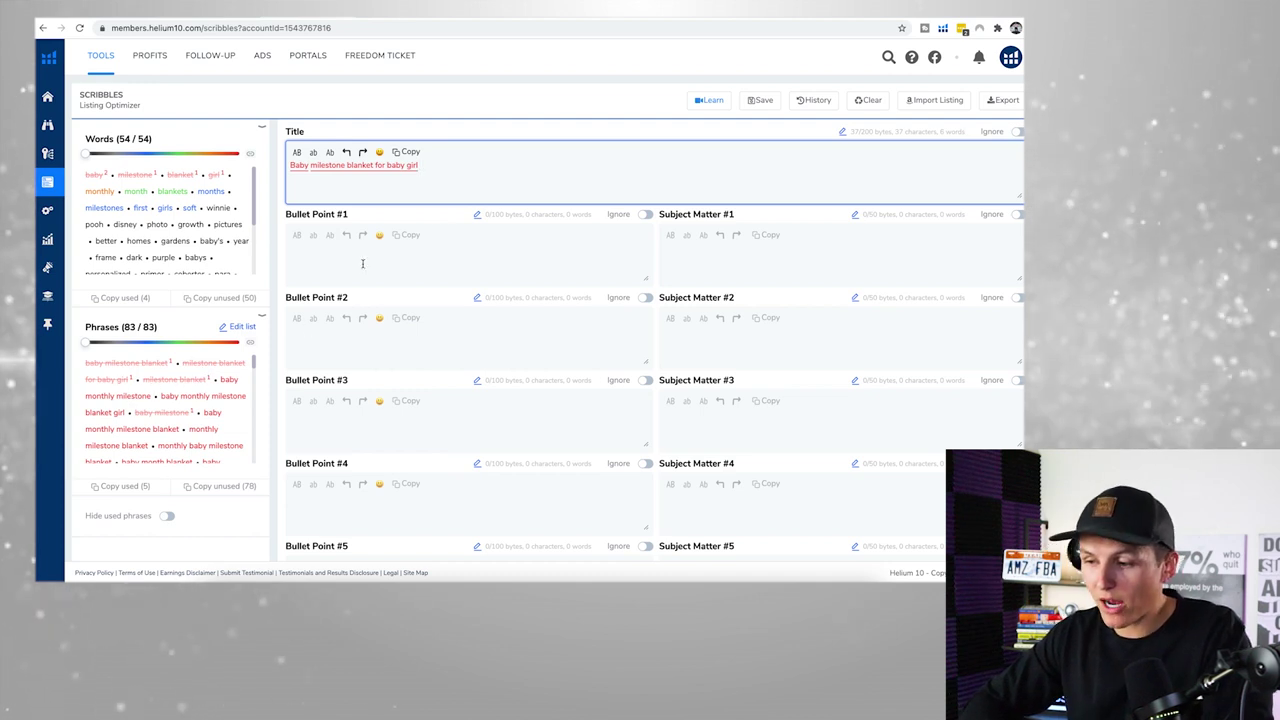
{"action": "type", "text": "Mon"}
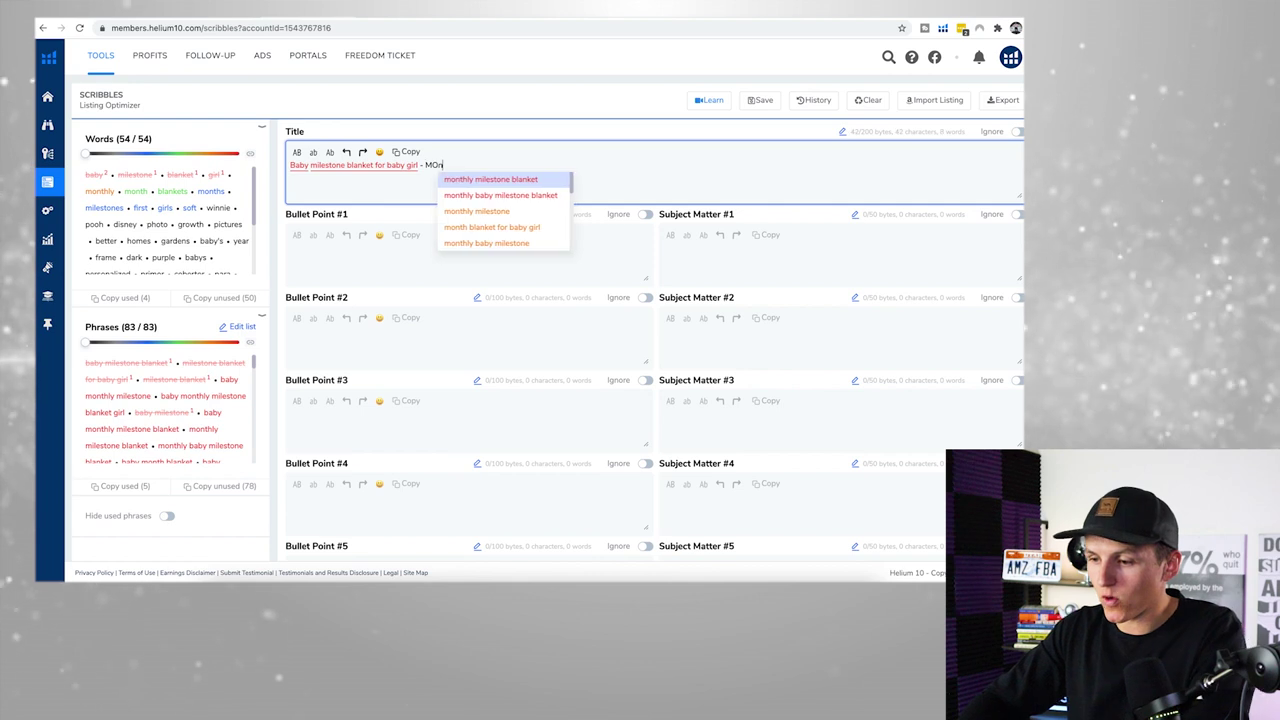
{"action": "type", "text": "th"}
{"action": "left_click", "coordinate": [508, 181]}
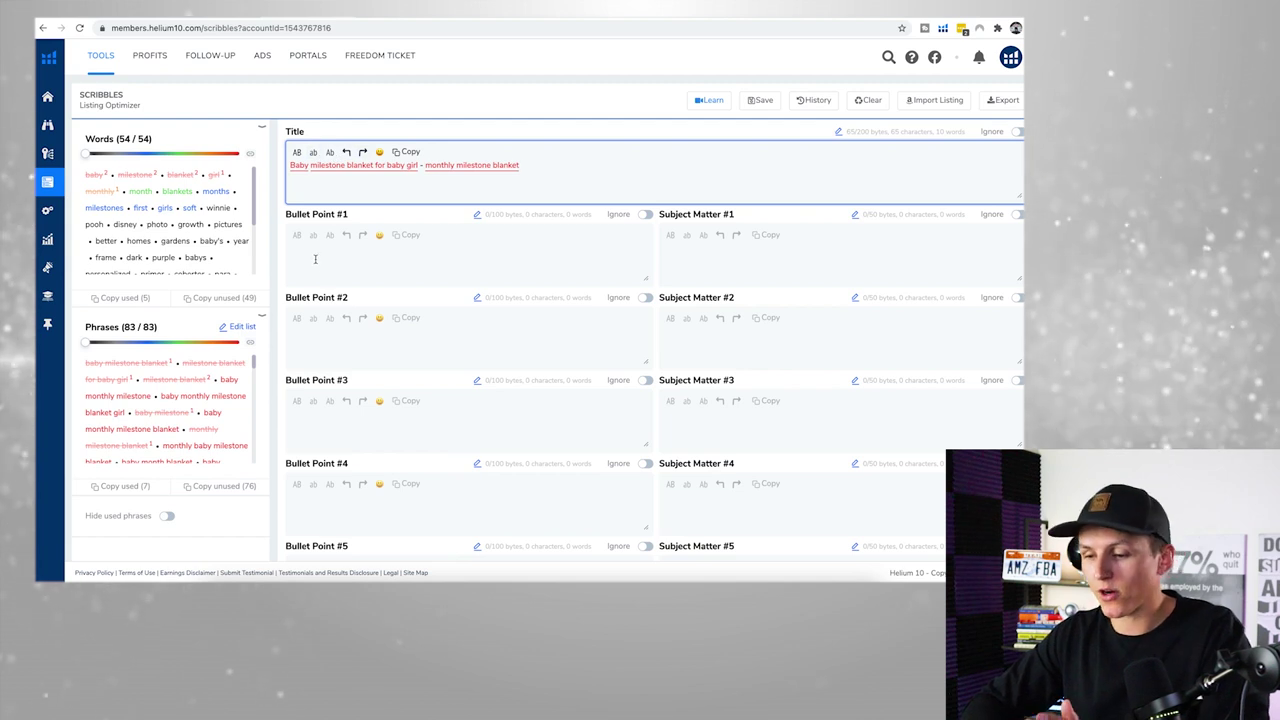
{"action": "scroll", "coordinate": [315, 259], "scroll_direction": "down", "scroll_amount": 5}
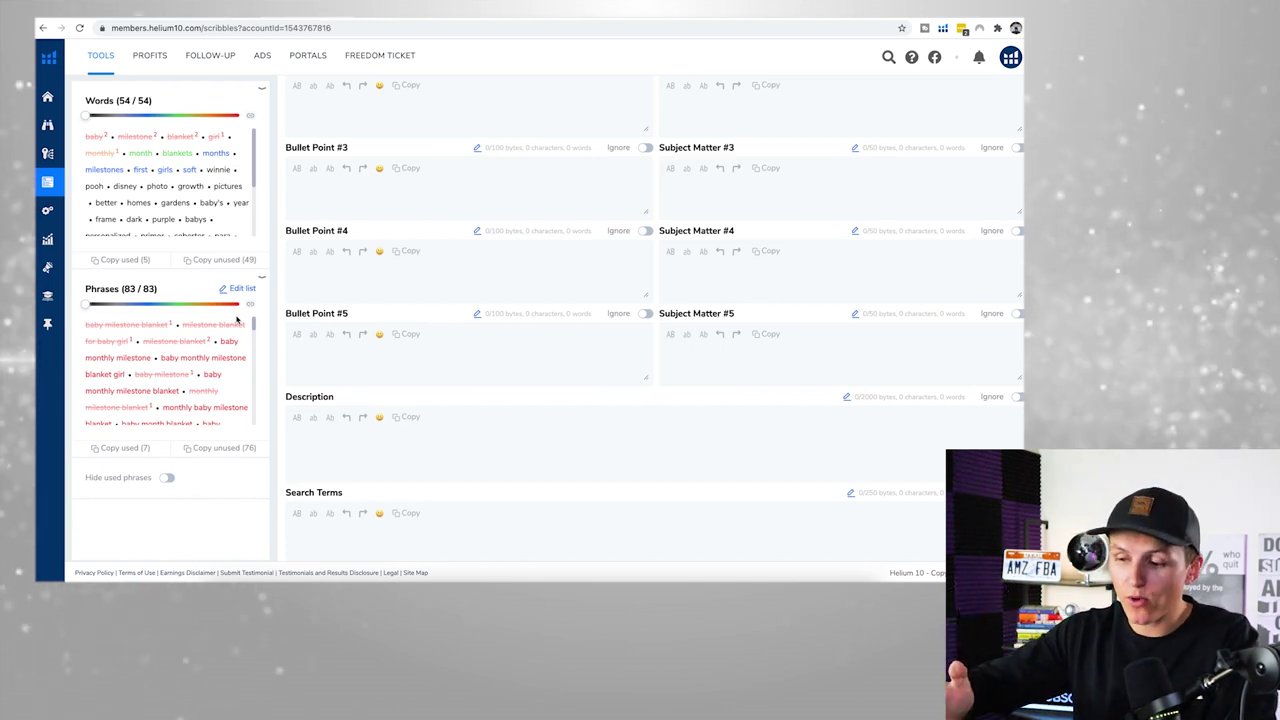
{"action": "scroll", "coordinate": [236, 319], "scroll_direction": "up", "scroll_amount": 1}
{"action": "scroll", "coordinate": [236, 319], "scroll_direction": "up", "scroll_amount": 5}
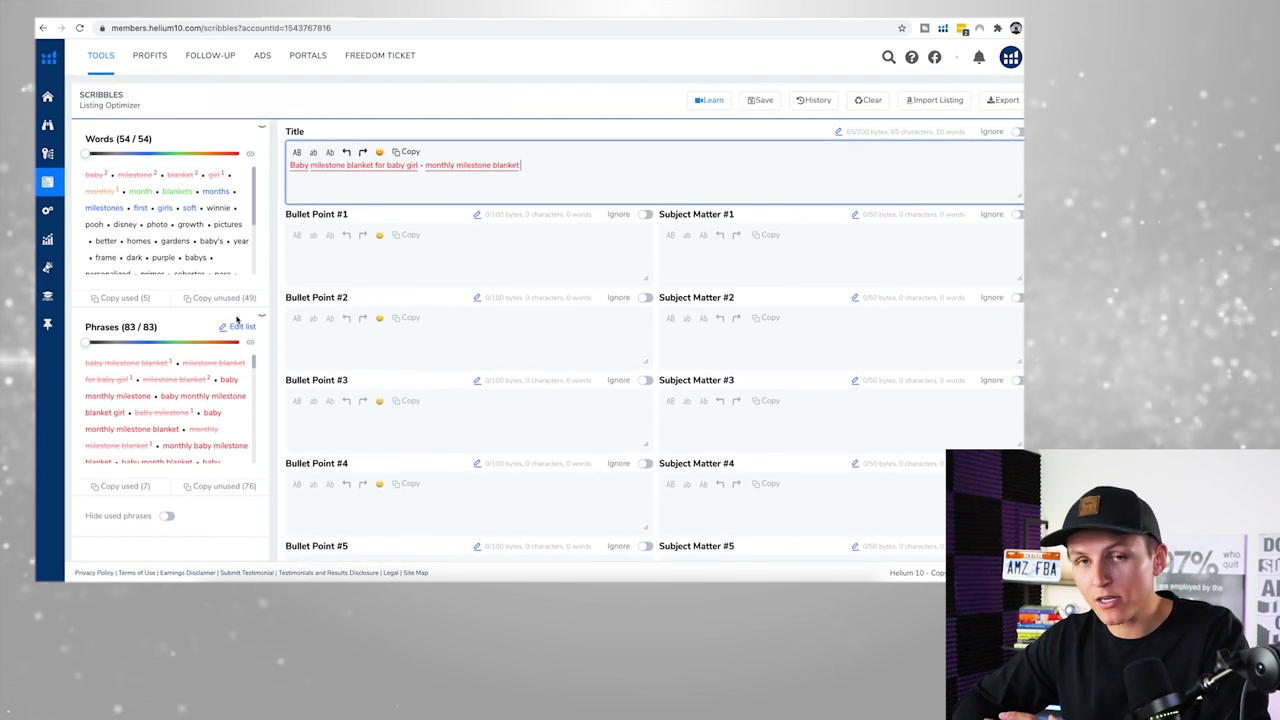